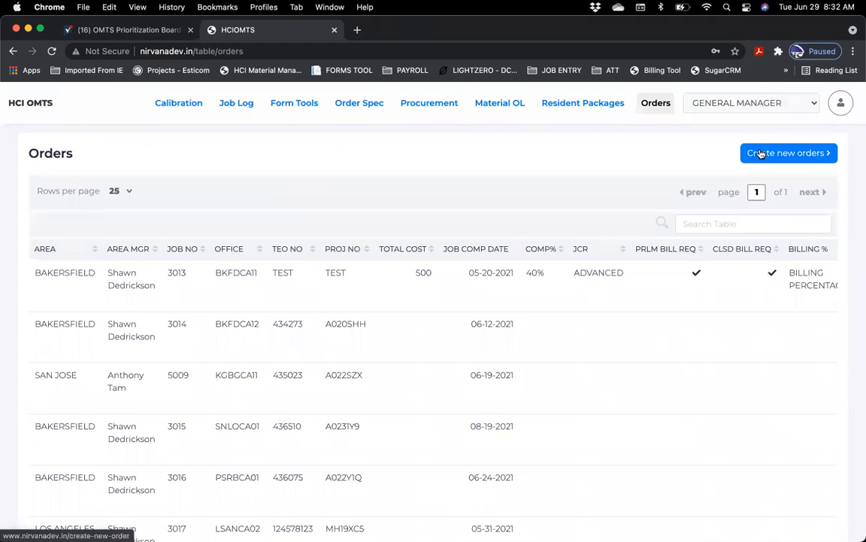
# Switch to the OMTS Prioritization Board in Smartsheet and review its items, notes and stages.
pyautogui.click(136, 32)
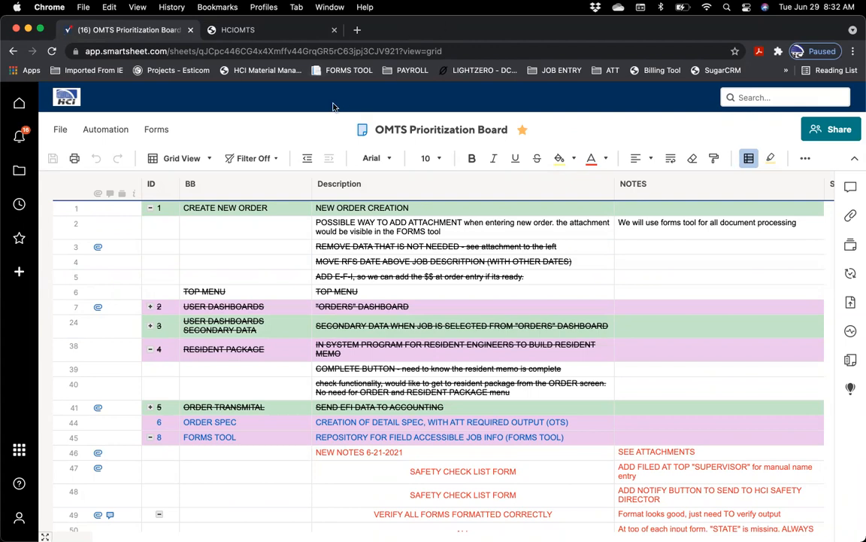
pyautogui.scroll(-1, 291, 285)
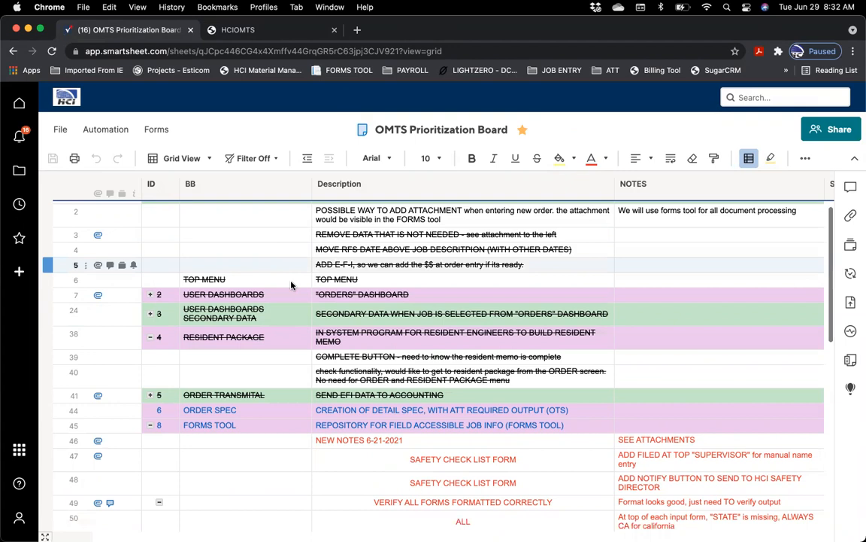
pyautogui.scroll(1, 292, 285)
pyautogui.scroll(-6, 291, 285)
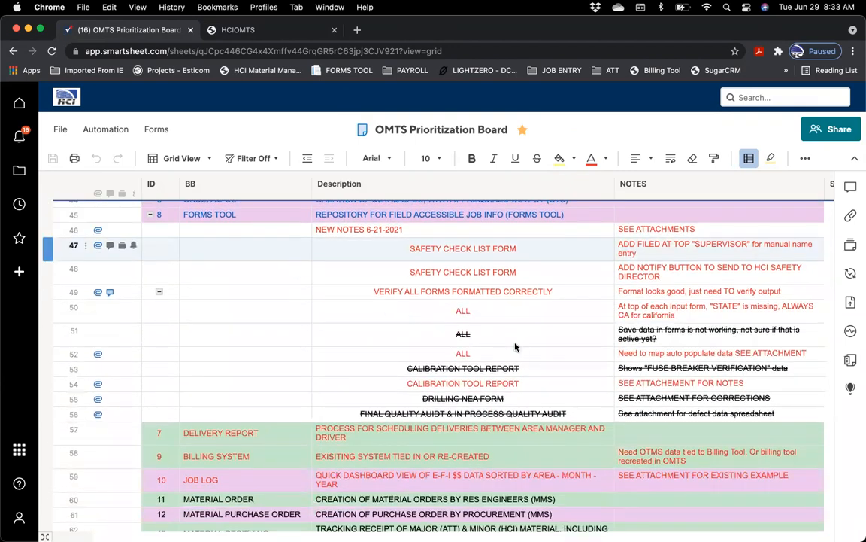
pyautogui.hscroll(2, 516, 347)
pyautogui.scroll(1, 515, 347)
pyautogui.hscroll(2, 515, 346)
pyautogui.scroll(1, 515, 347)
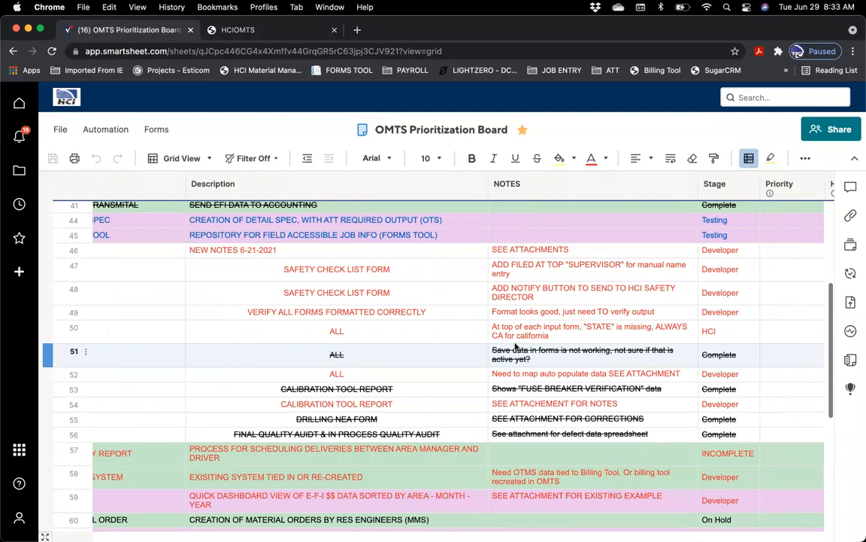
pyautogui.hscroll(-3, 516, 347)
pyautogui.scroll(10, 515, 347)
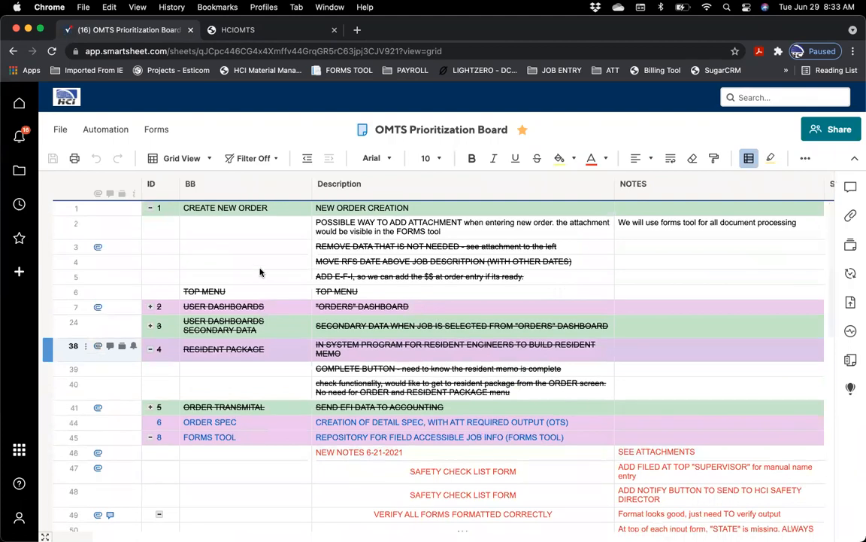
# Collapse the CREATE NEW ORDER group and review the remaining board items down to the REPORTS section.
pyautogui.click(150, 208)
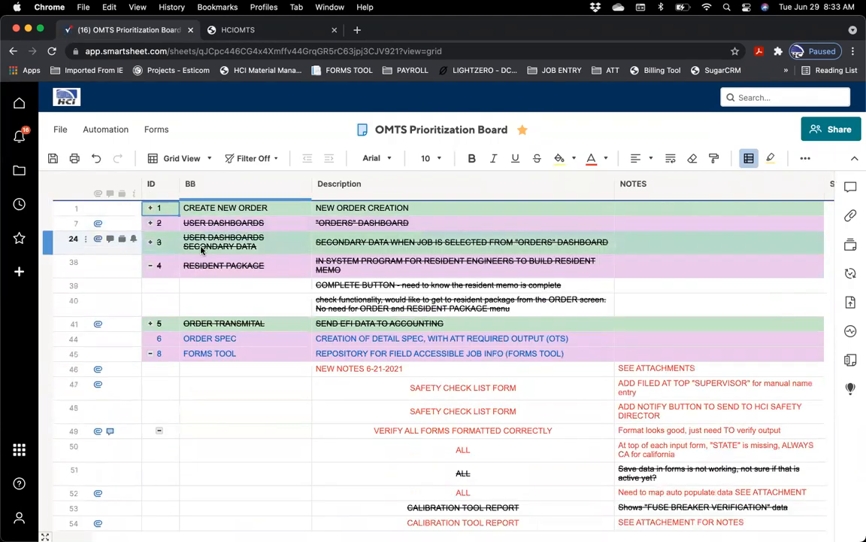
pyautogui.scroll(-3, 342, 331)
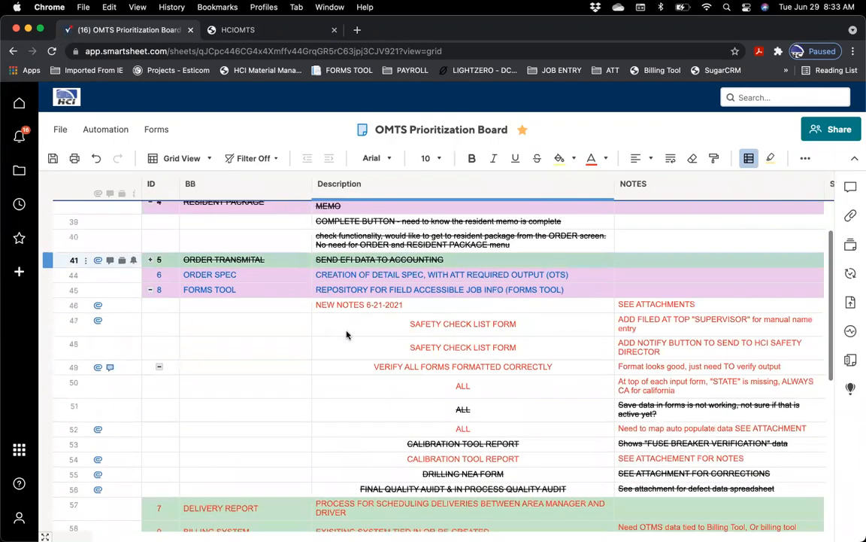
pyautogui.scroll(-5, 399, 340)
pyautogui.hscroll(3, 399, 340)
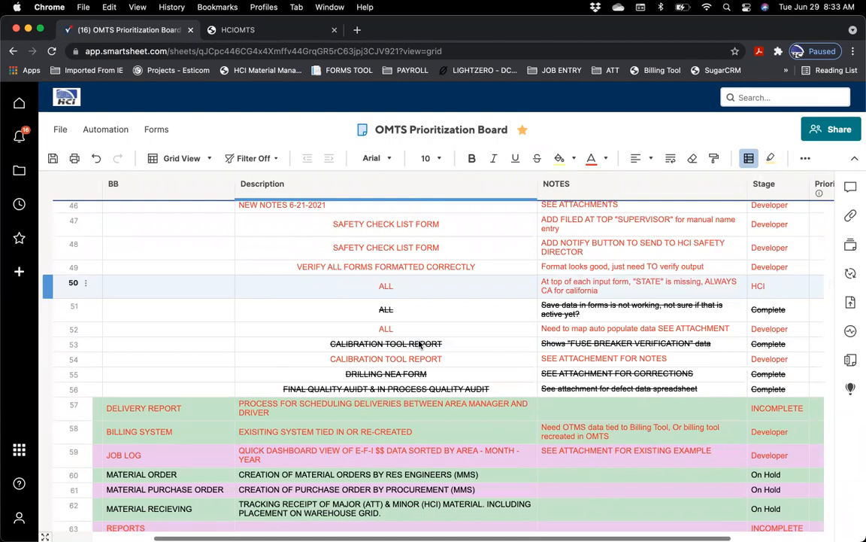
pyautogui.scroll(-10, 420, 344)
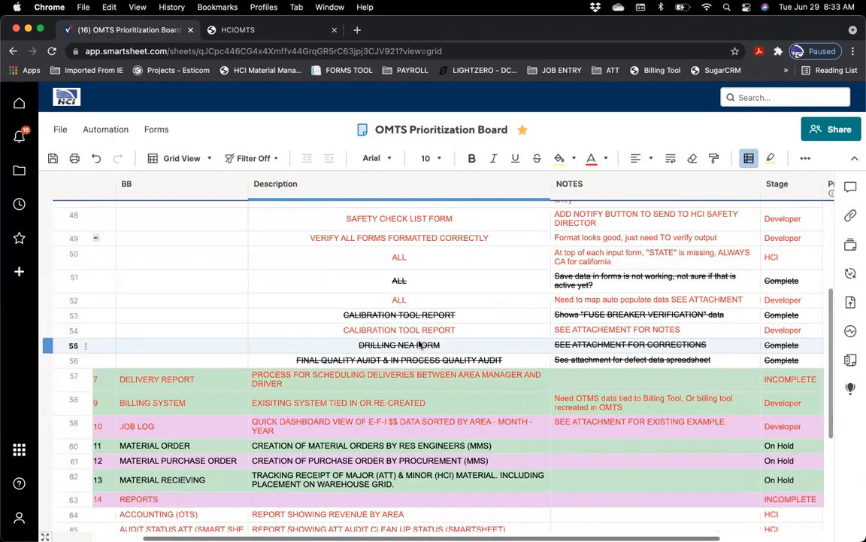
pyautogui.scroll(15, 420, 344)
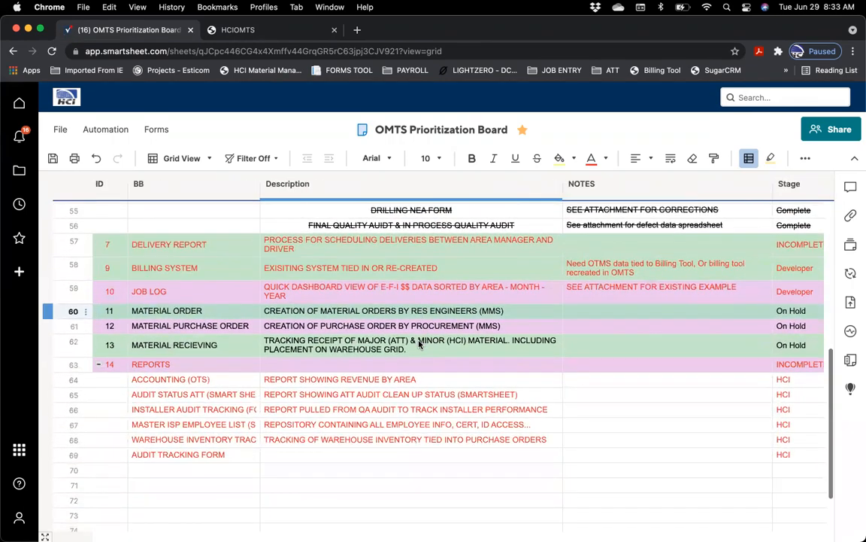
pyautogui.scroll(-3, 498, 313)
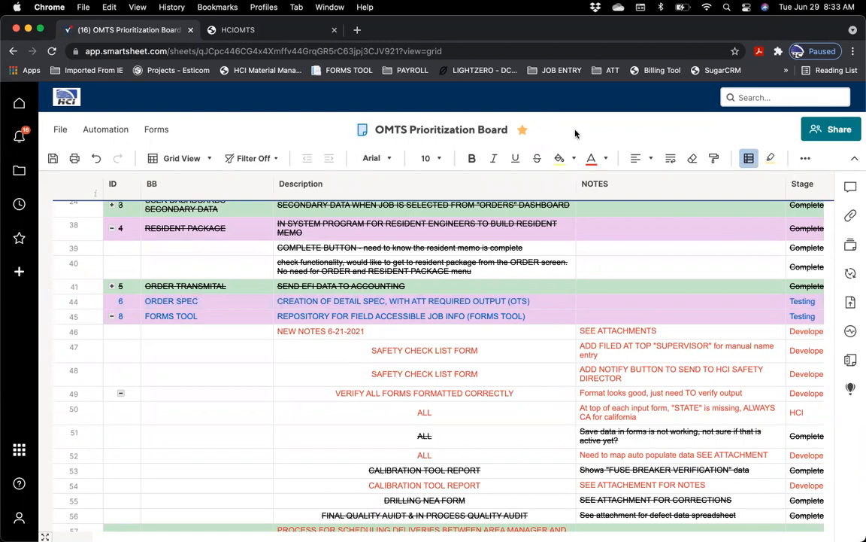
# Switch to HCI OMTS and inspect the calibration tool creation form and the first aid kit's calibration record.
pyautogui.click(227, 30)
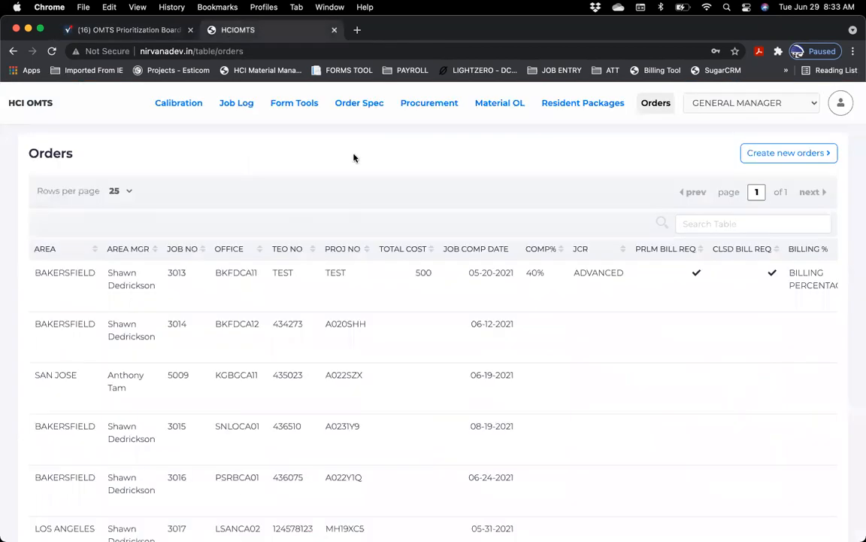
pyautogui.click(161, 98)
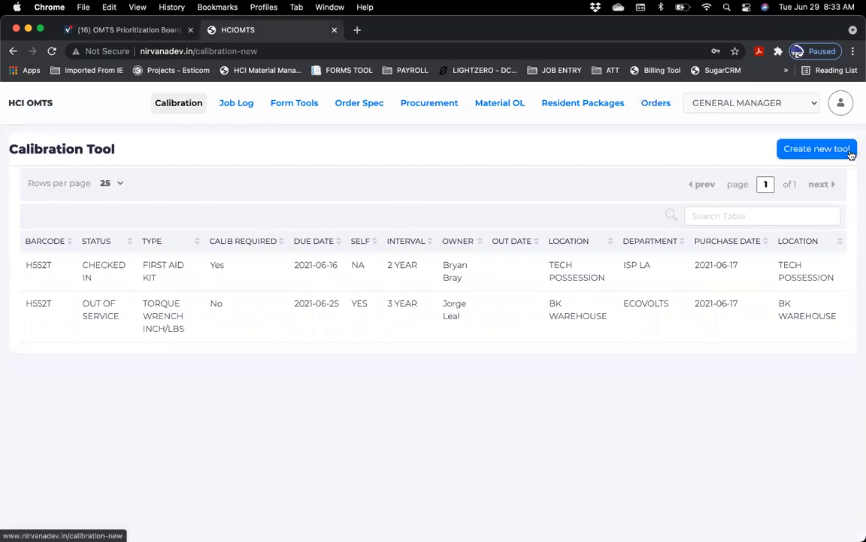
pyautogui.click(812, 149)
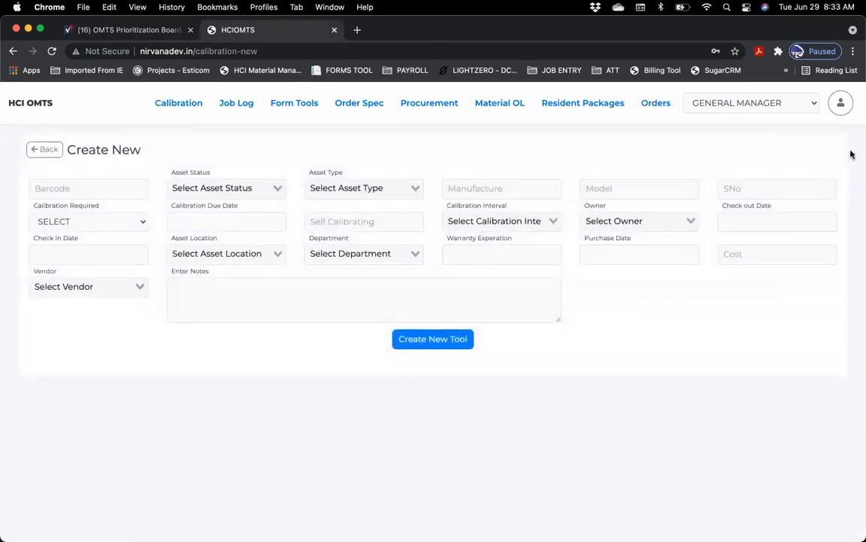
pyautogui.click(45, 149)
pyautogui.click(378, 280)
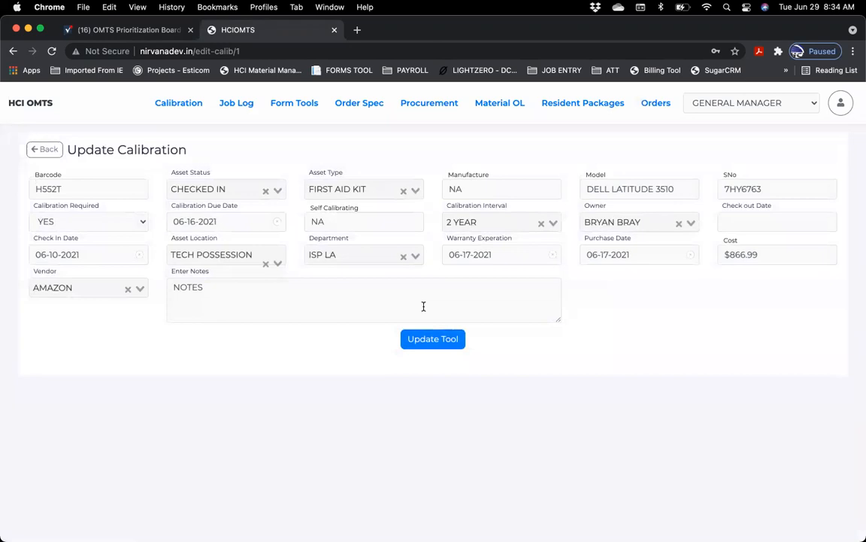
pyautogui.click(32, 149)
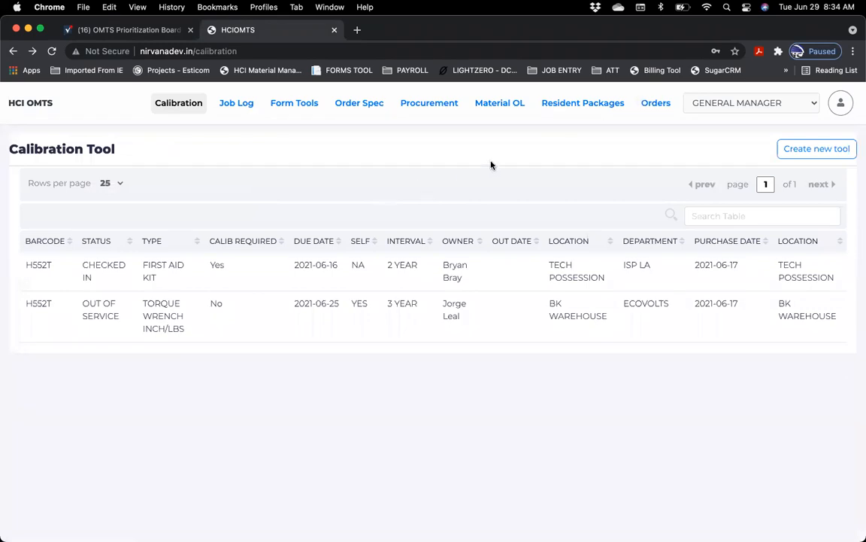
# Open the San Jose job in the Order Spec list and examine its work items.
pyautogui.click(351, 104)
pyautogui.scroll(-2, 165, 331)
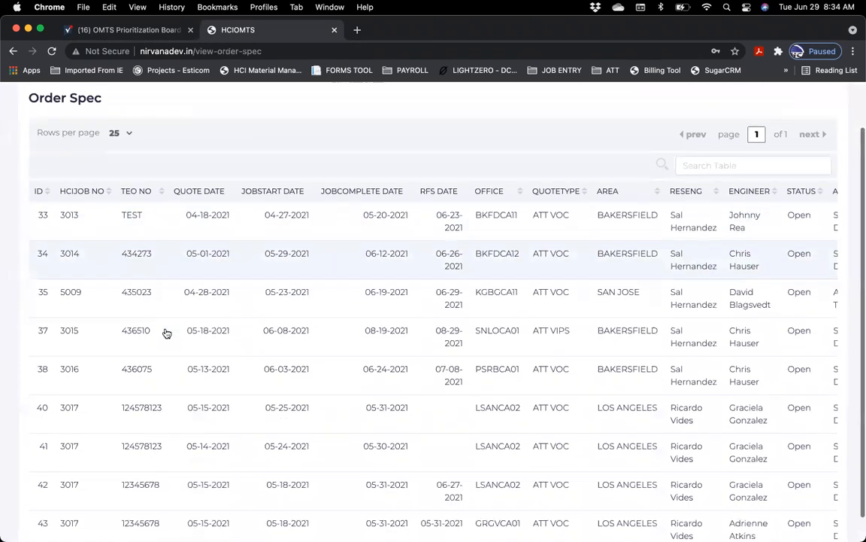
pyautogui.click(131, 295)
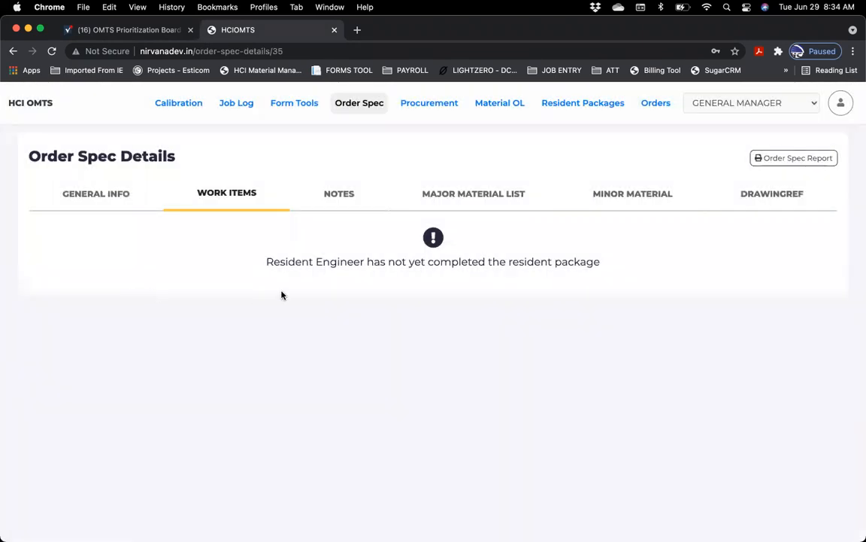
pyautogui.scroll(-5, 239, 345)
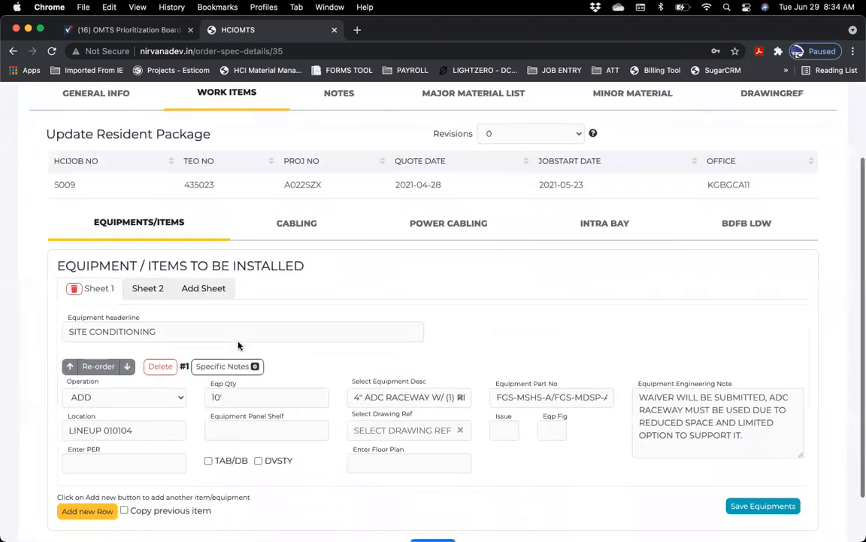
pyautogui.scroll(5, 338, 248)
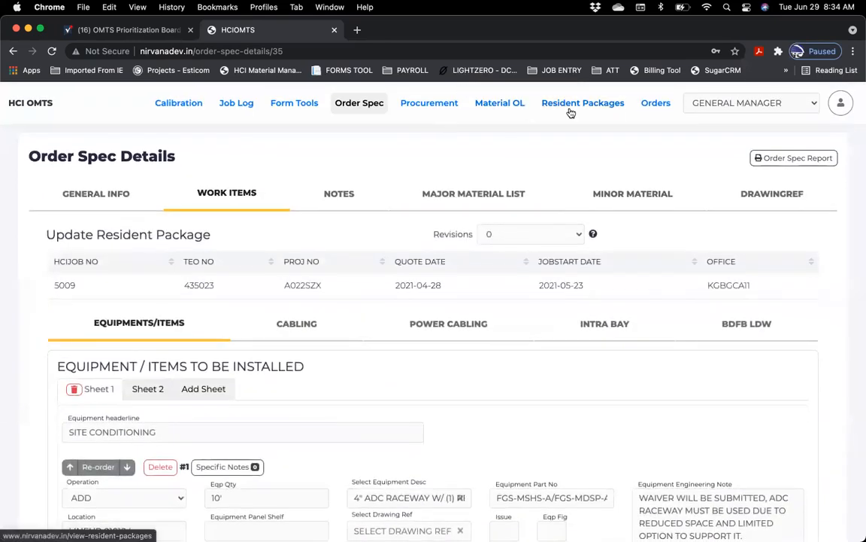
# Open the San Jose job's resident package and examine its equipment items to be installed.
pyautogui.click(571, 113)
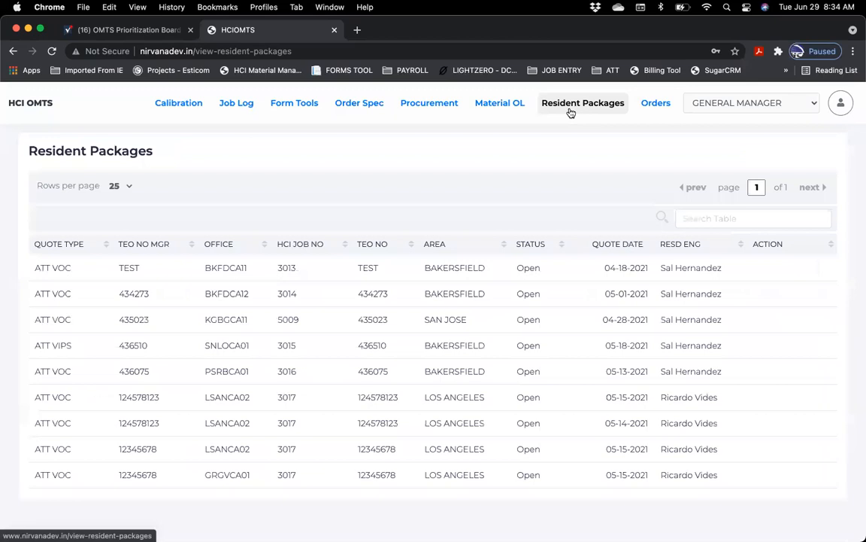
pyautogui.click(218, 321)
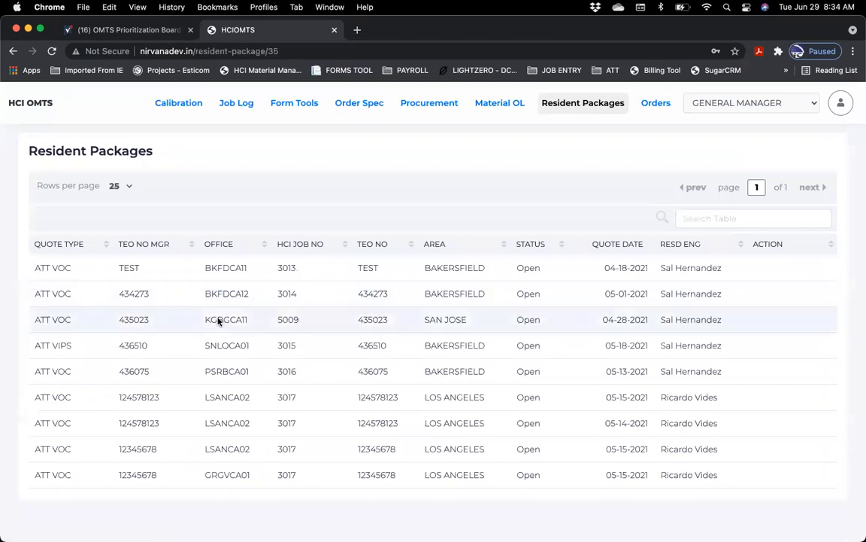
pyautogui.scroll(-5, 218, 319)
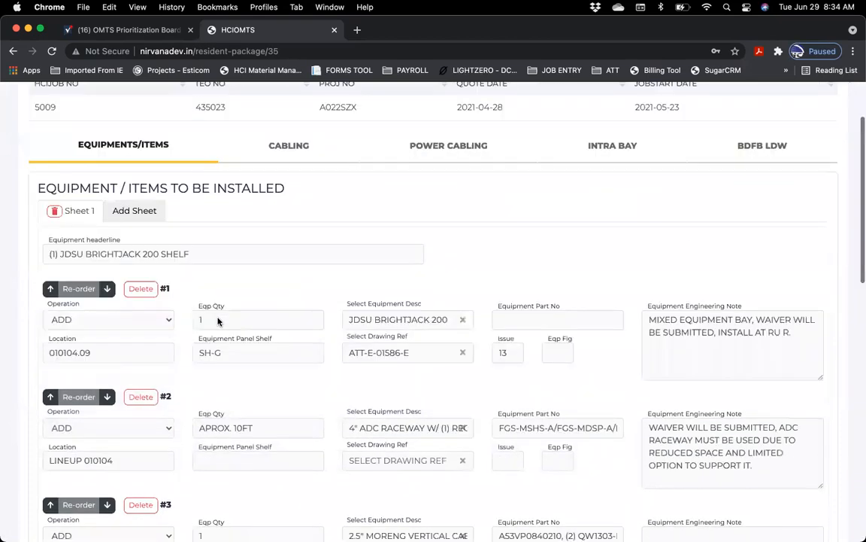
pyautogui.scroll(-5, 218, 317)
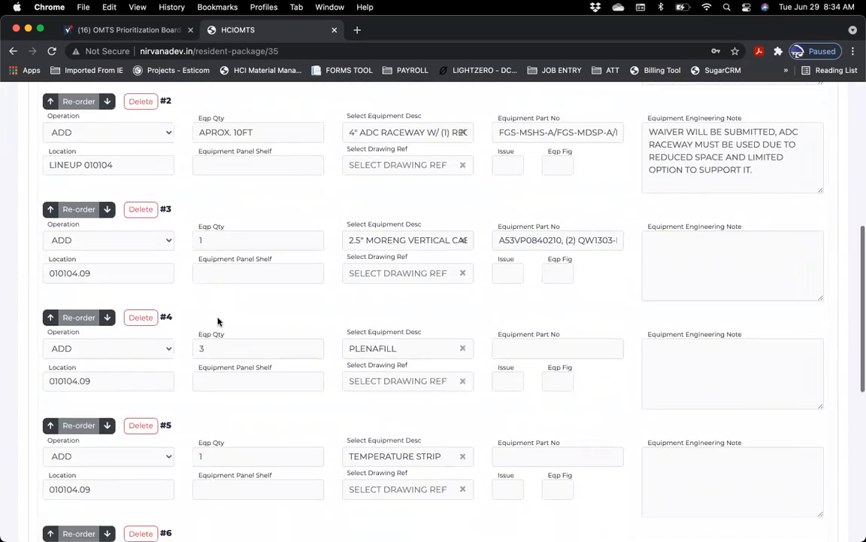
pyautogui.scroll(12, 218, 318)
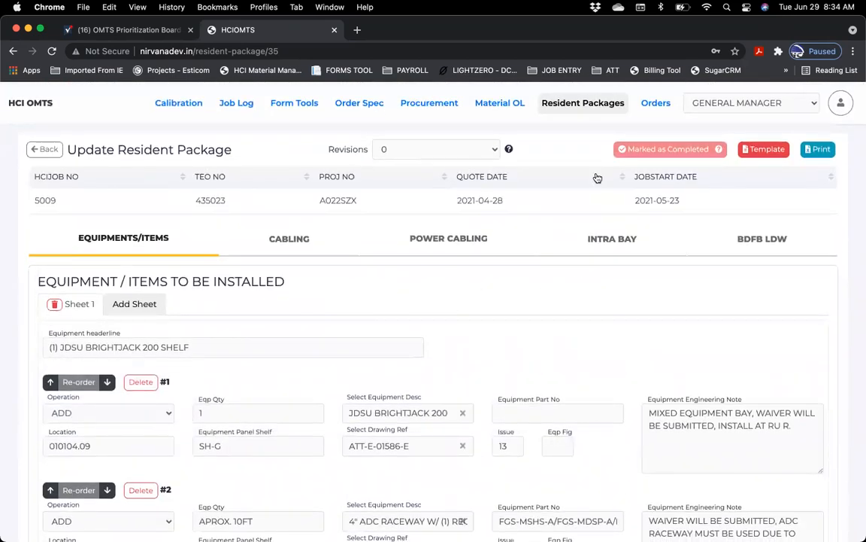
# Export the San Jose resident package to a spreadsheet and review the downloaded file in Excel before closing it.
pyautogui.click(819, 149)
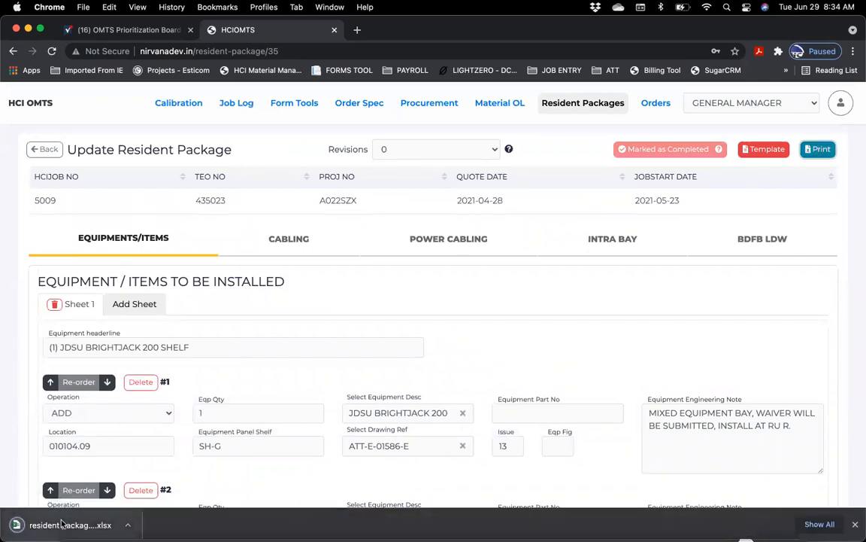
pyautogui.click(62, 525)
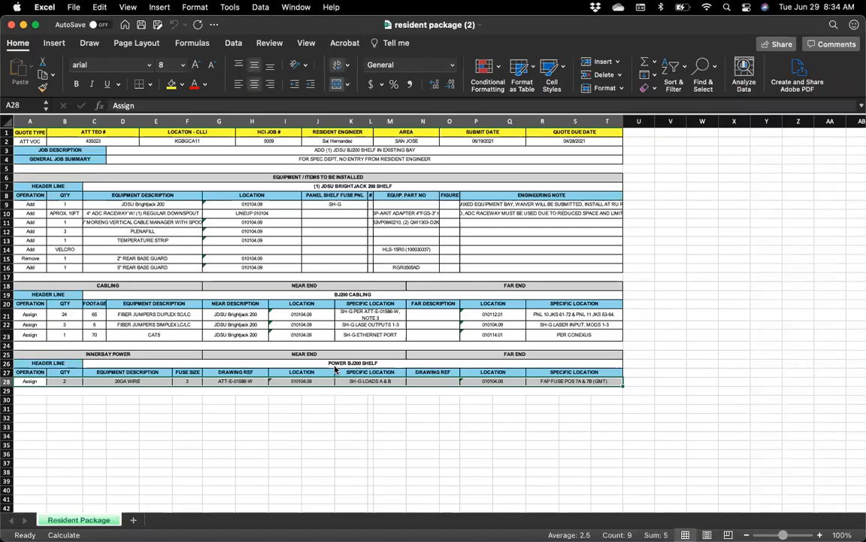
pyautogui.scroll(-2, 336, 368)
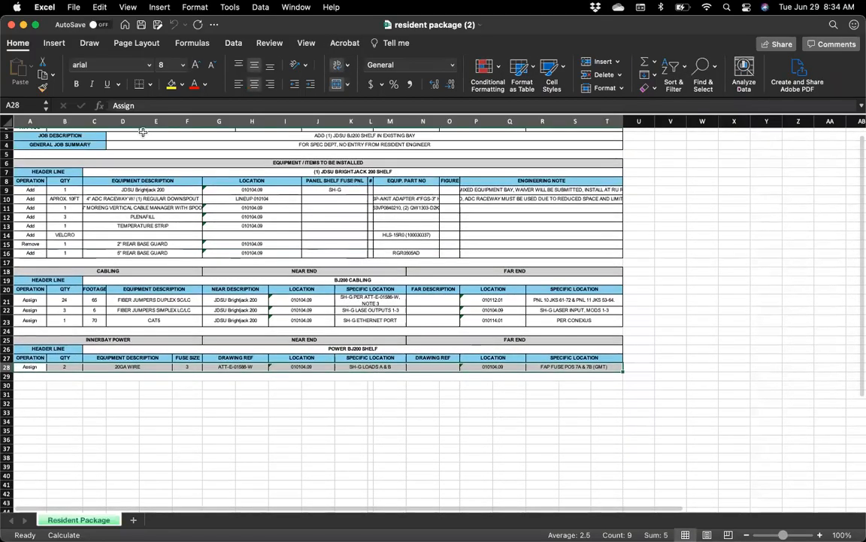
pyautogui.click(10, 25)
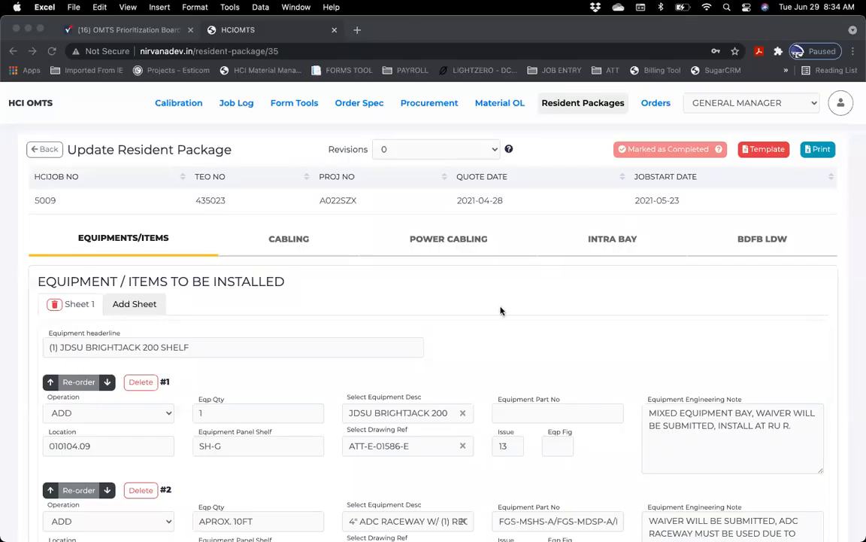
pyautogui.scroll(-10, 451, 350)
pyautogui.scroll(-4, 449, 351)
pyautogui.scroll(10, 449, 352)
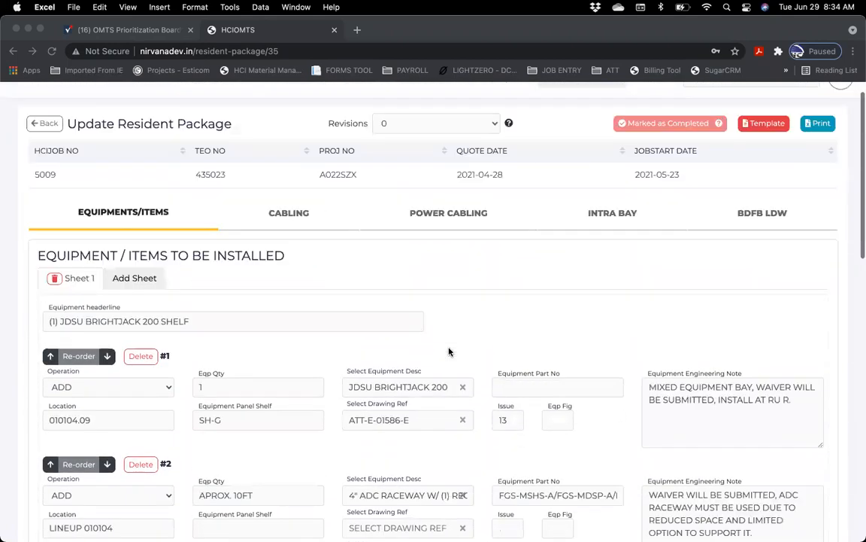
# Switch the role to DELIVERY DRIVER and review the Orders table for that role.
pyautogui.click(650, 107)
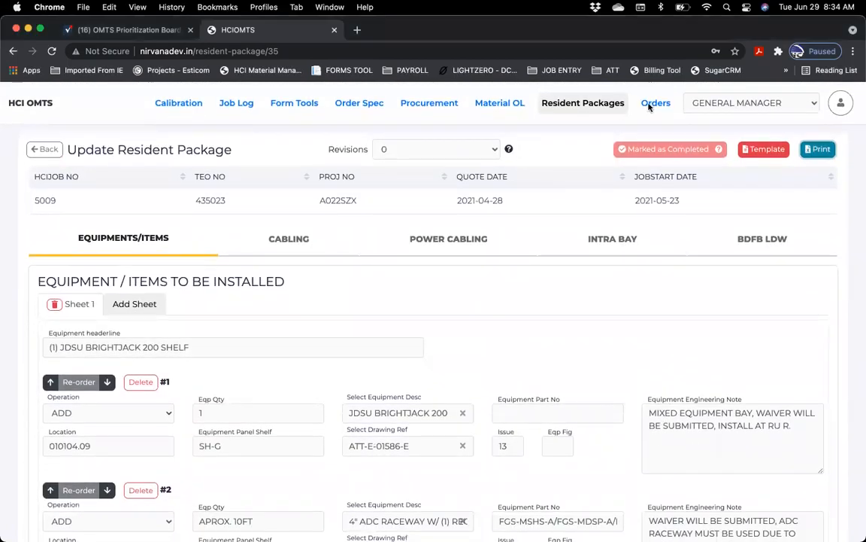
pyautogui.click(649, 107)
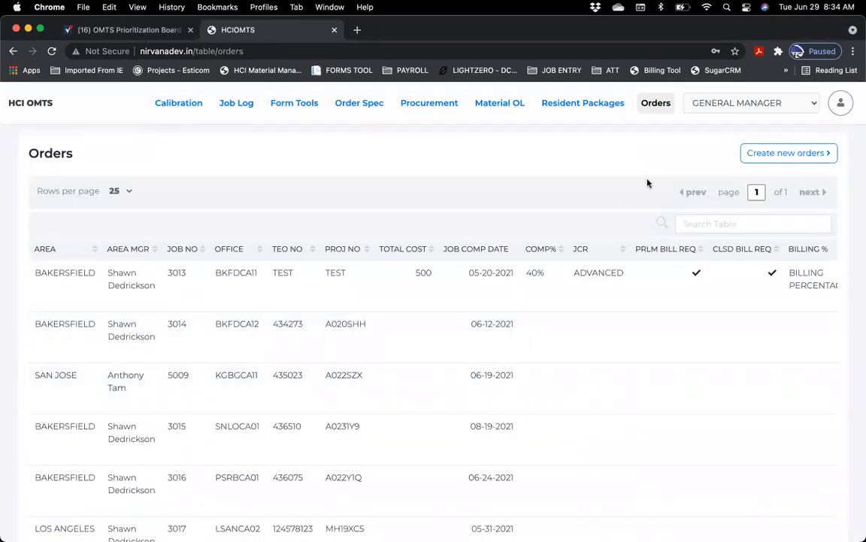
pyautogui.click(799, 105)
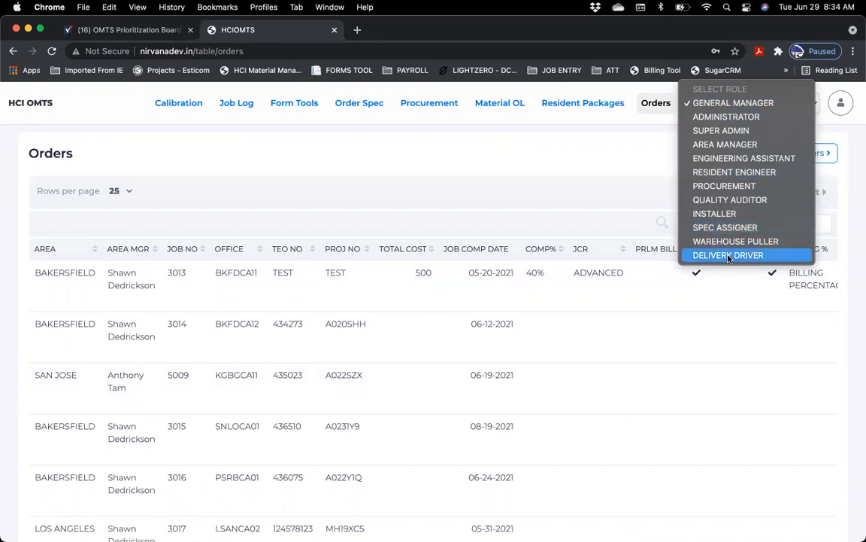
pyautogui.click(728, 256)
pyautogui.click(659, 103)
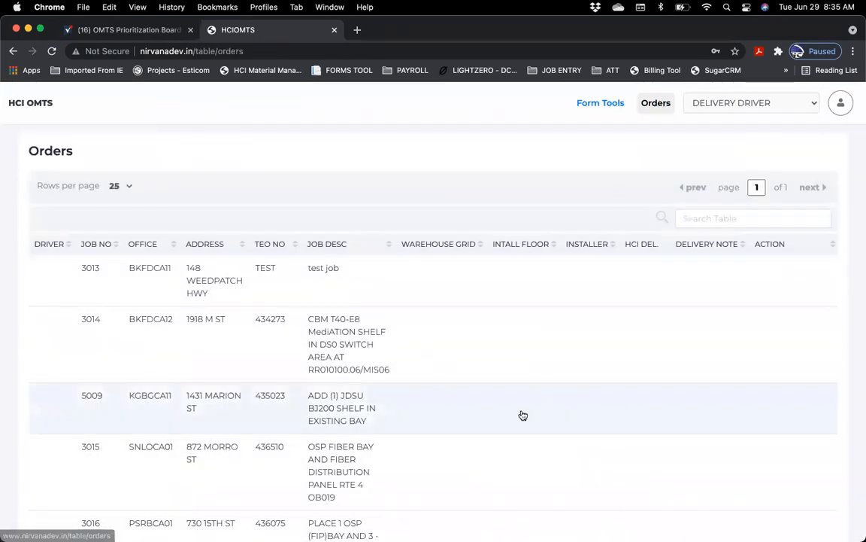
pyautogui.scroll(-5, 521, 414)
pyautogui.scroll(5, 521, 415)
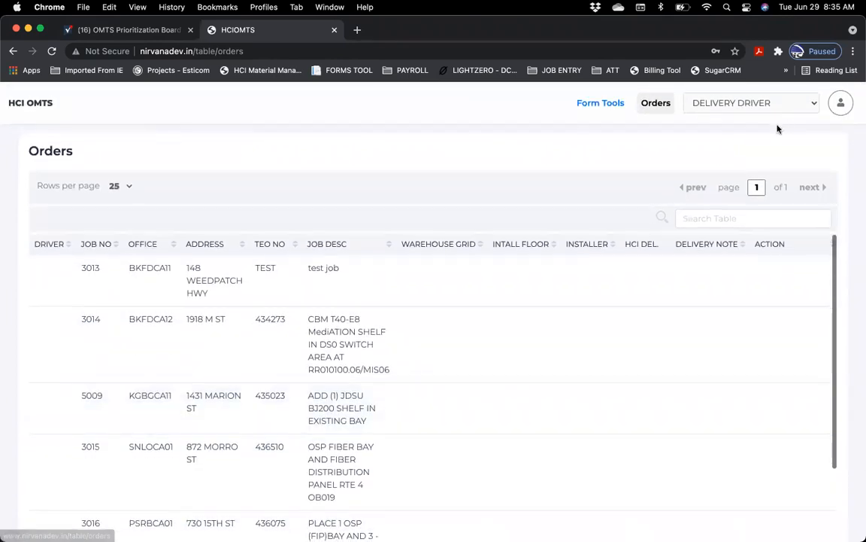
# Switch the role to RESIDENT ENGINEER and QUALITY AUDITOR in turn to compare the modules available to each.
pyautogui.click(809, 104)
pyautogui.scroll(3, 755, 101)
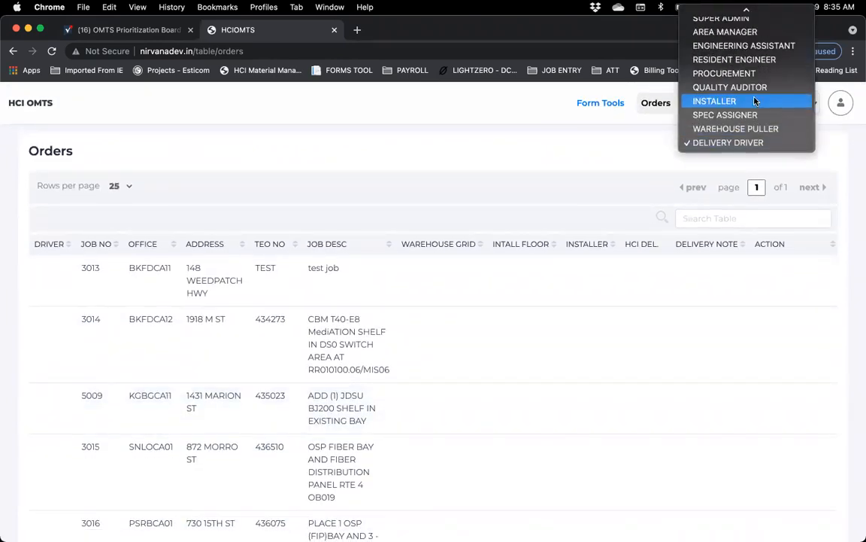
pyautogui.scroll(1, 756, 100)
pyautogui.scroll(1, 755, 101)
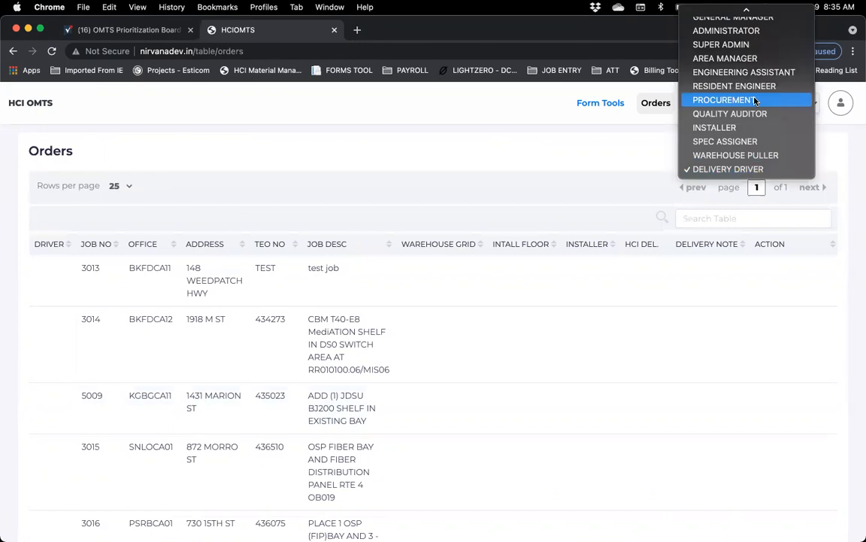
pyautogui.click(751, 86)
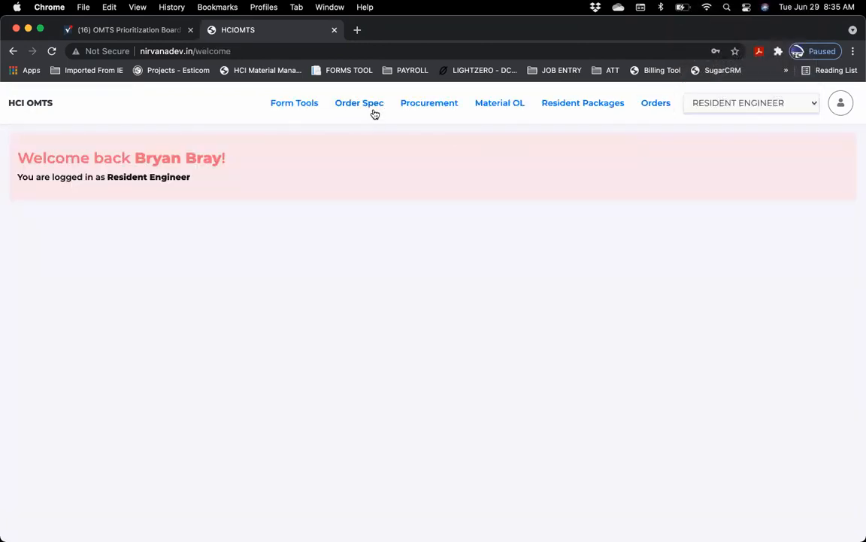
pyautogui.click(812, 108)
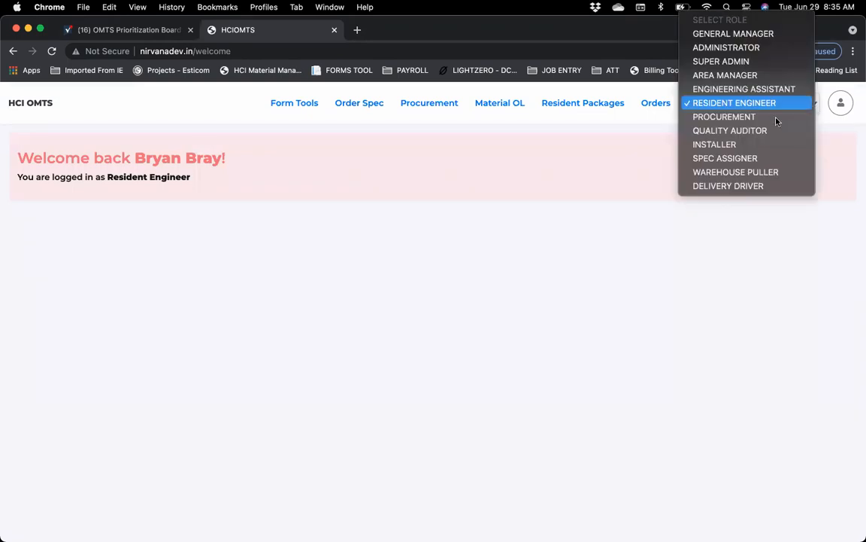
pyautogui.click(754, 130)
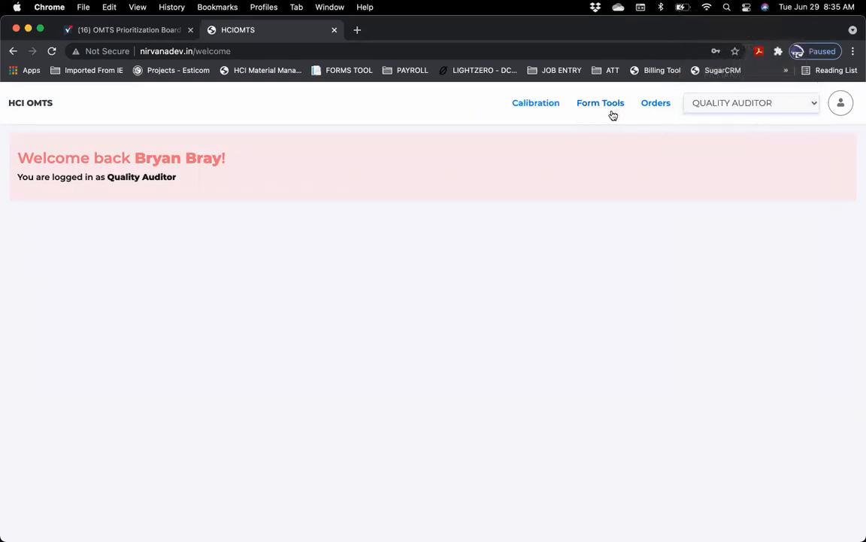
# Switch the role to INSTALLER and review all columns of the Orders table for that role.
pyautogui.click(818, 104)
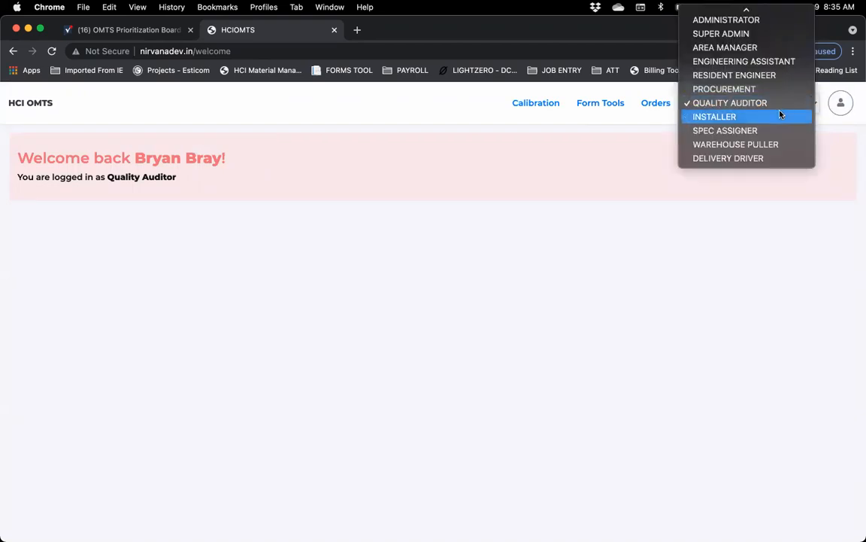
pyautogui.click(780, 117)
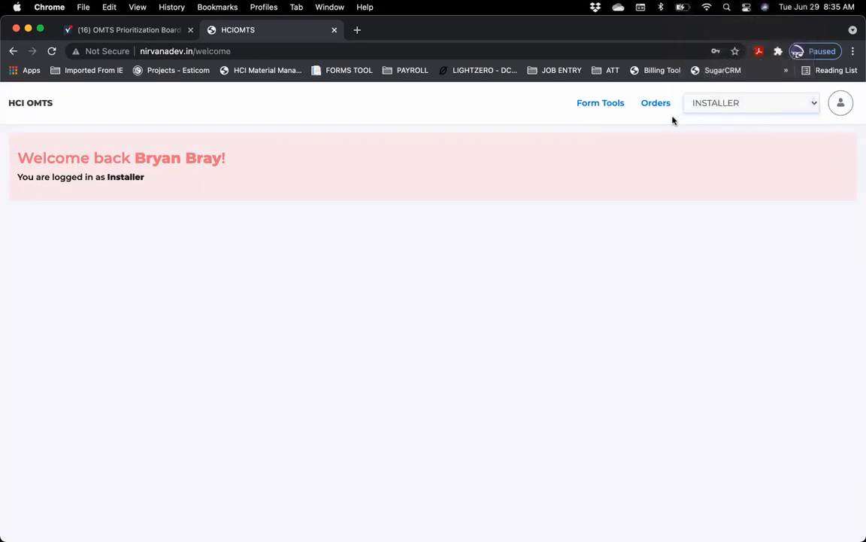
pyautogui.click(656, 104)
pyautogui.hscroll(10, 539, 333)
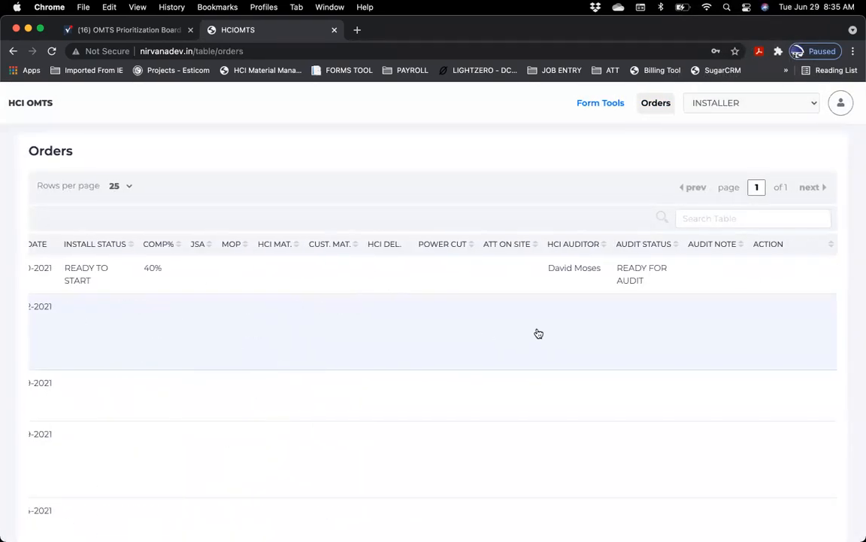
pyautogui.hscroll(-10, 539, 333)
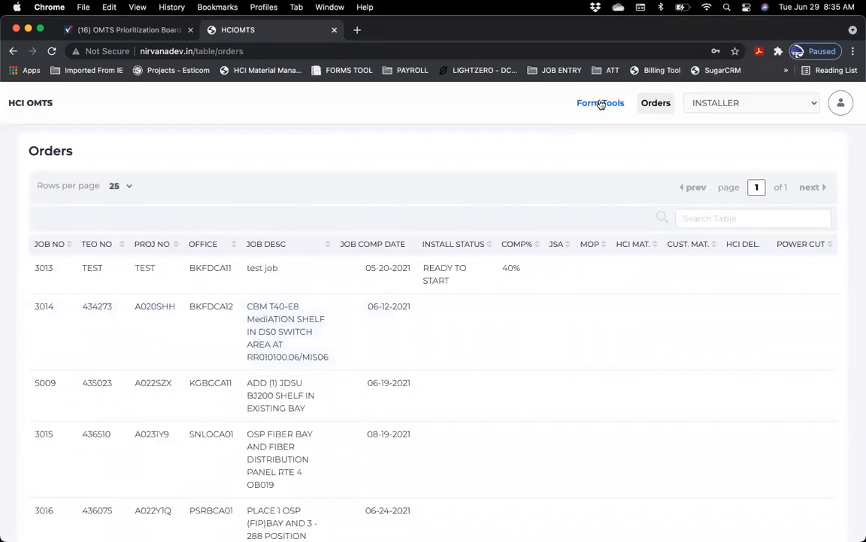
# Open Form Tools as INSTALLER and examine the job list, including the dates and office of the GRGVCA01 job.
pyautogui.click(601, 104)
pyautogui.hscroll(2, 486, 305)
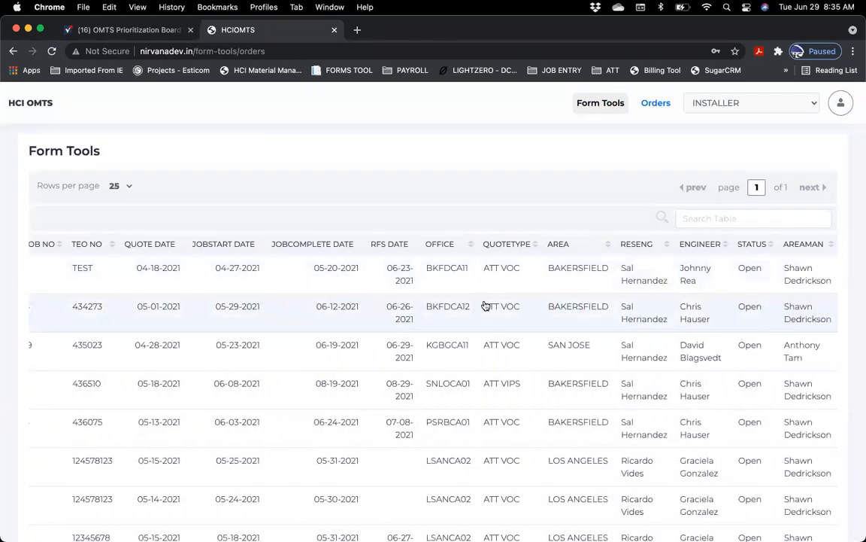
pyautogui.hscroll(-2, 617, 353)
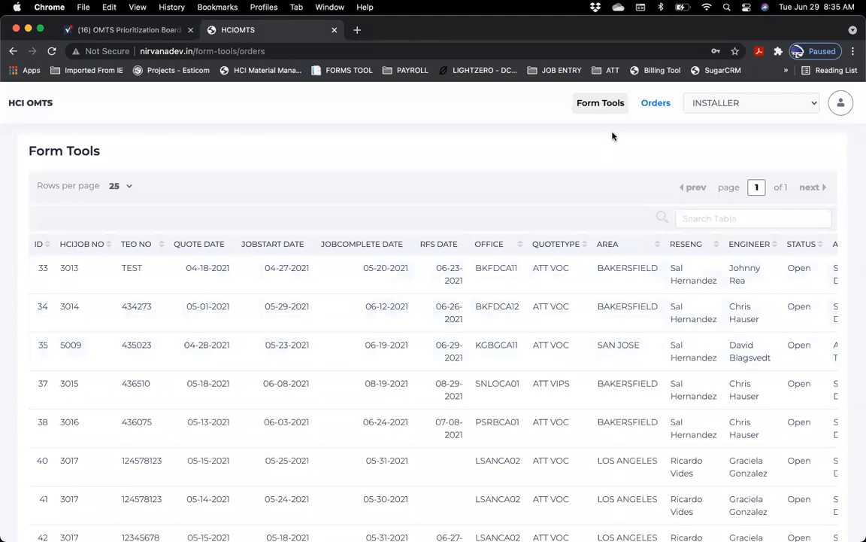
pyautogui.scroll(-3, 288, 291)
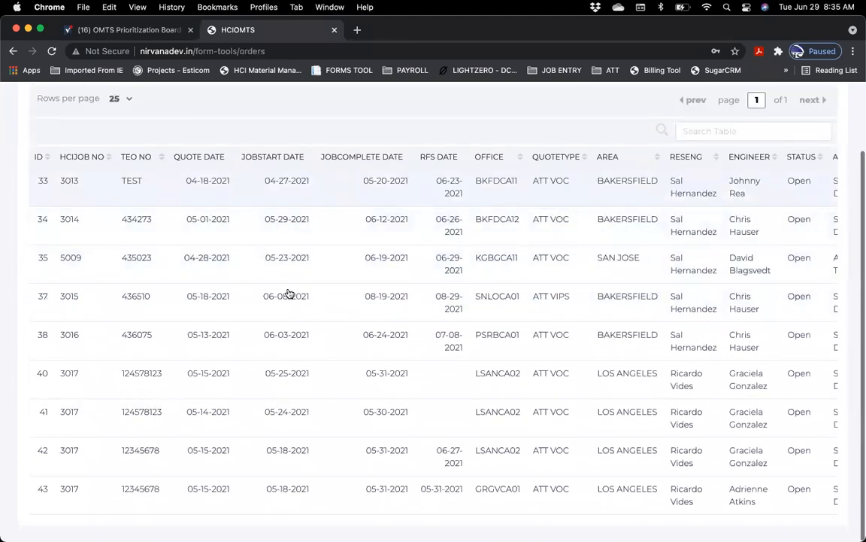
pyautogui.tripleClick(208, 496)
pyautogui.click(345, 494)
pyautogui.hscroll(2, 344, 493)
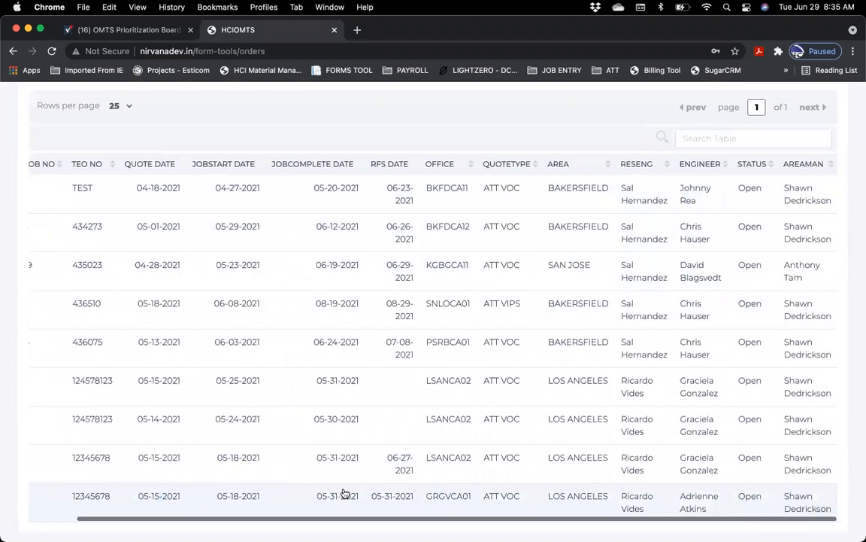
pyautogui.doubleClick(449, 497)
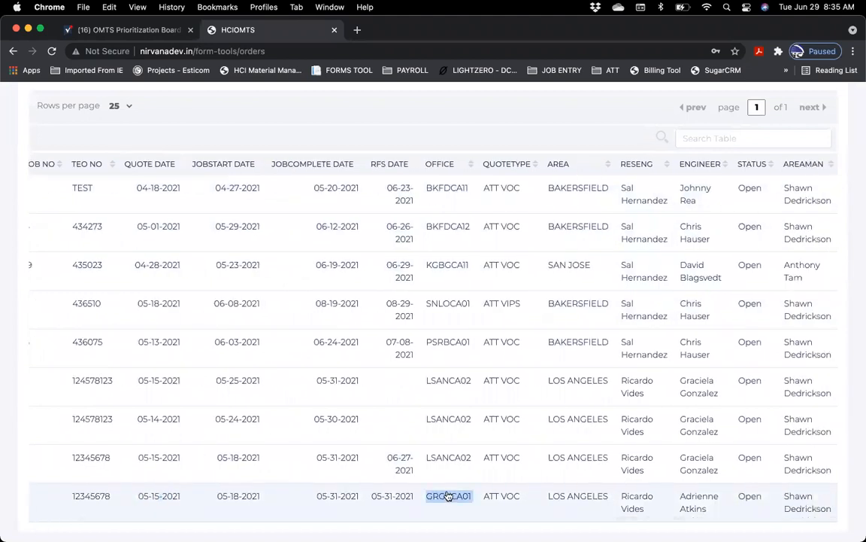
pyautogui.scroll(2, 406, 155)
# Switch the role to RESIDENT ENGINEER and examine the job start dates in the Form Tools list.
pyautogui.click(812, 104)
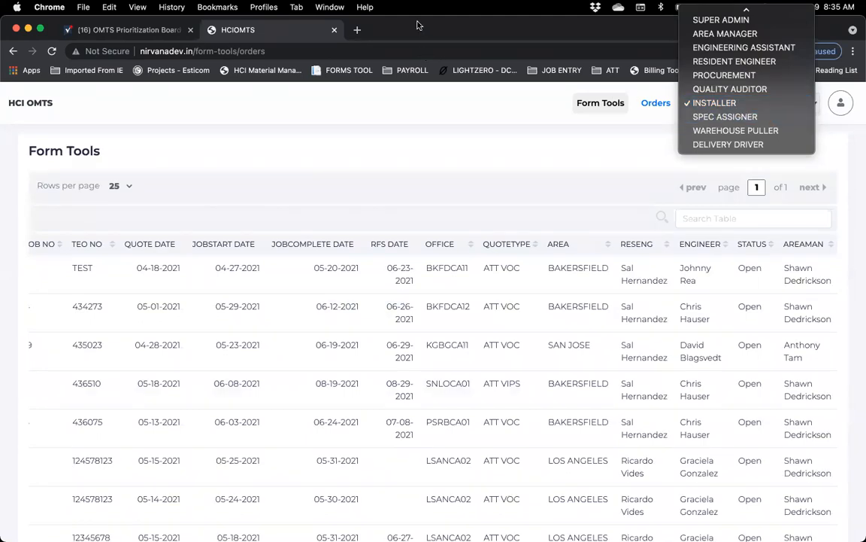
pyautogui.click(743, 61)
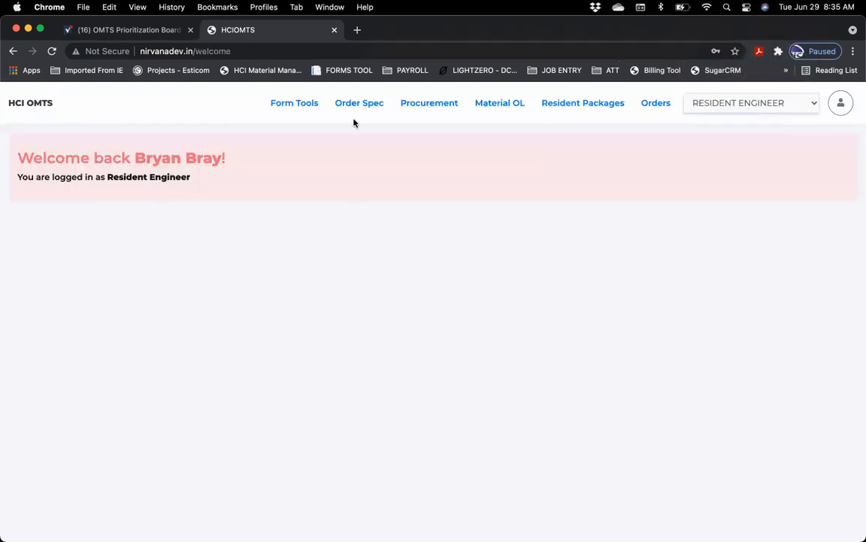
pyautogui.click(293, 107)
pyautogui.hscroll(3, 387, 348)
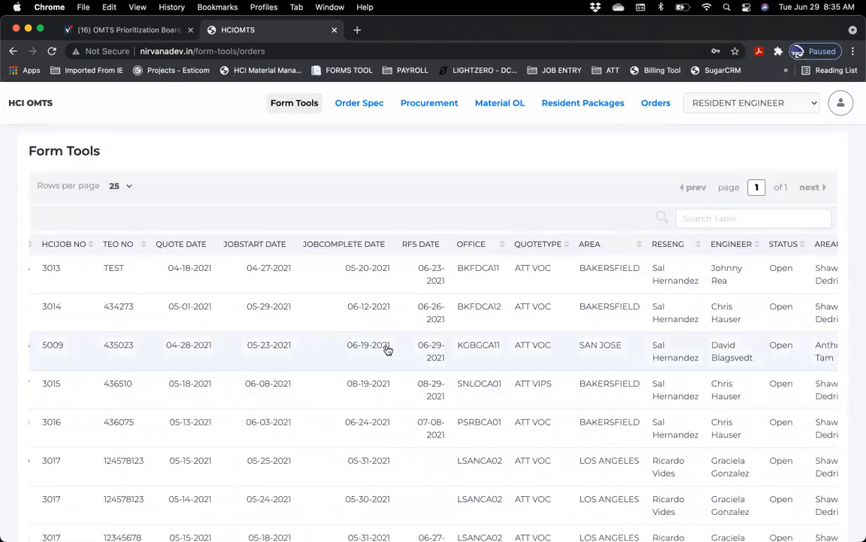
pyautogui.hscroll(-2, 386, 348)
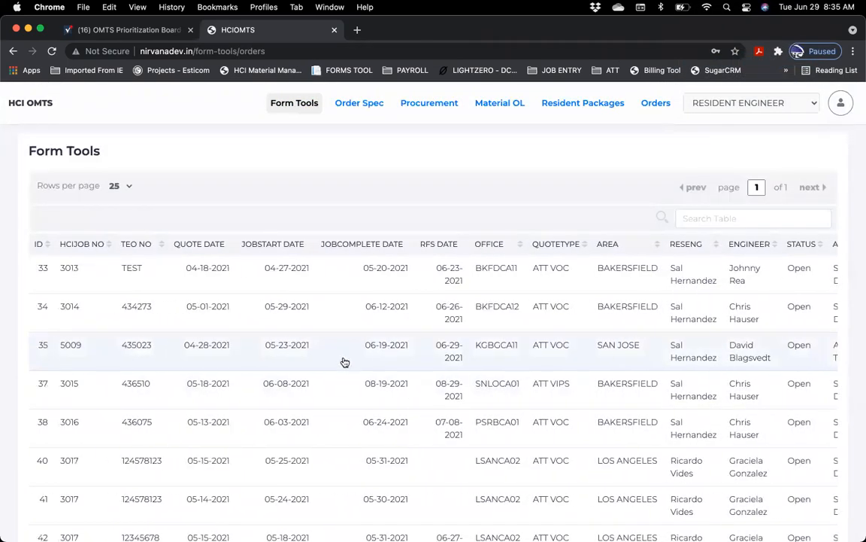
pyautogui.doubleClick(273, 385)
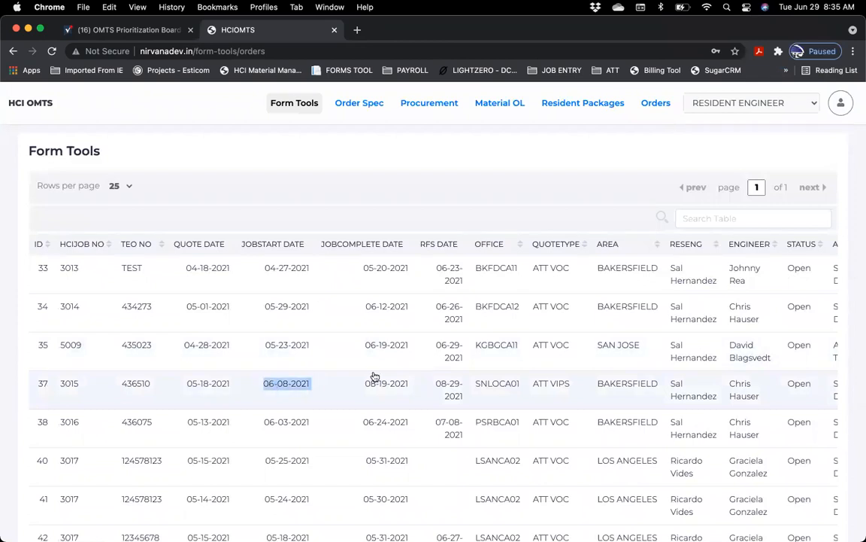
pyautogui.scroll(-3, 373, 375)
pyautogui.doubleClick(277, 498)
pyautogui.scroll(3, 396, 323)
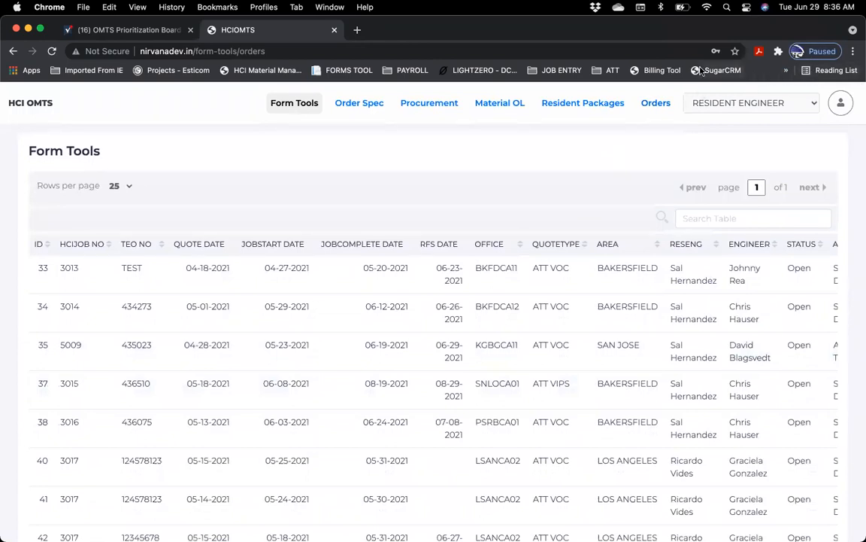
# Switch the role to GENERAL MANAGER and open the Form Tools job list.
pyautogui.click(721, 98)
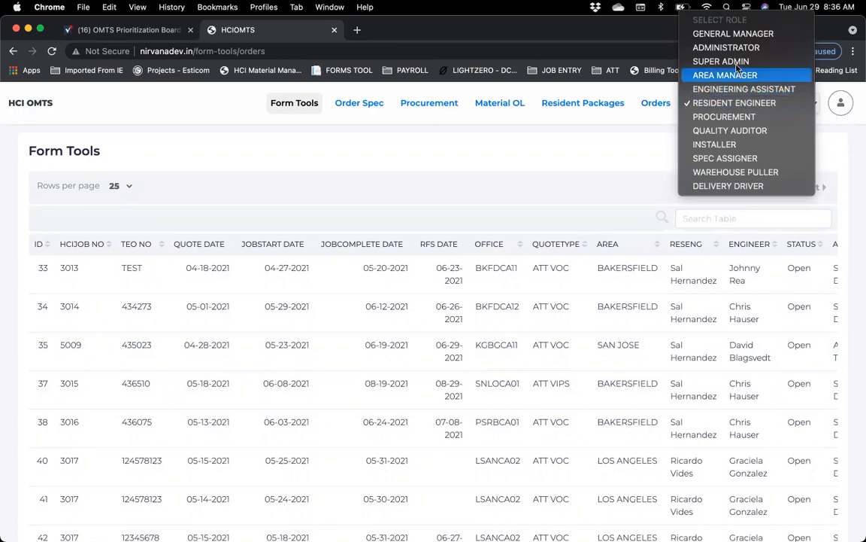
pyautogui.click(726, 34)
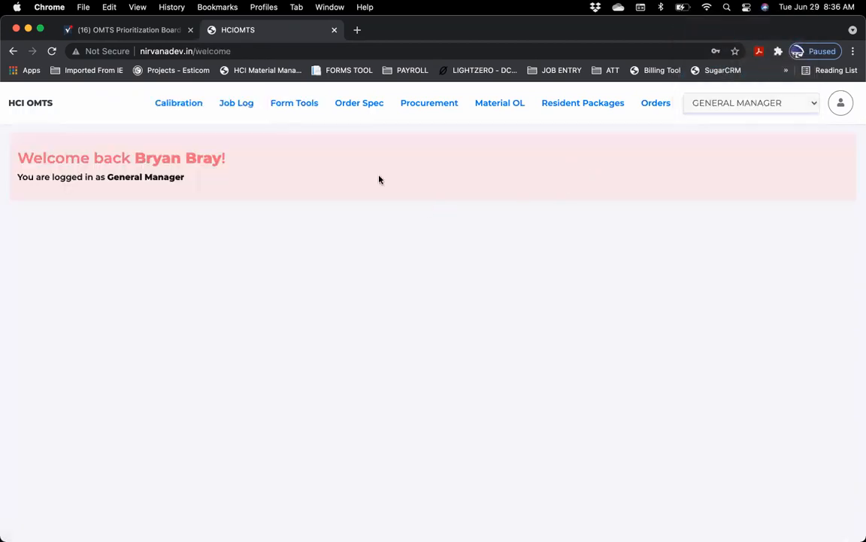
pyautogui.click(289, 104)
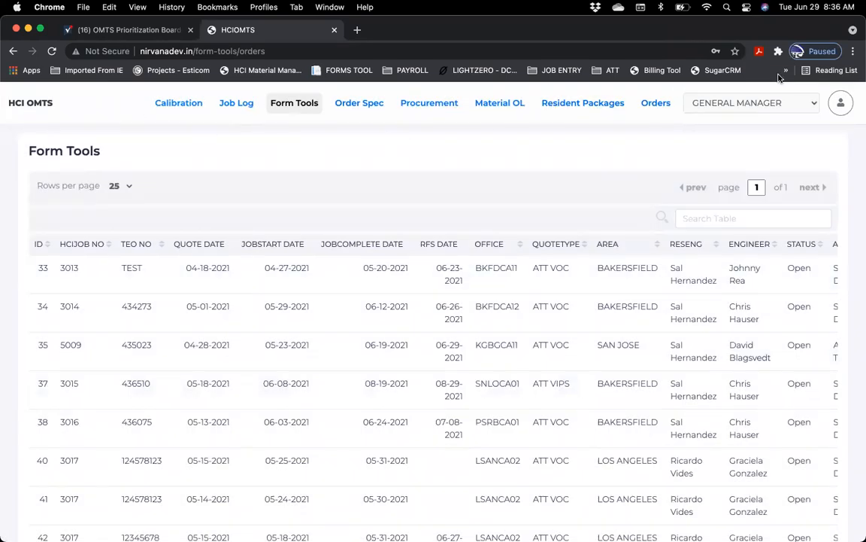
# Clear Chrome's all-time browsing history, download history, cookies and cached files, and close the browser settings.
pyautogui.click(853, 51)
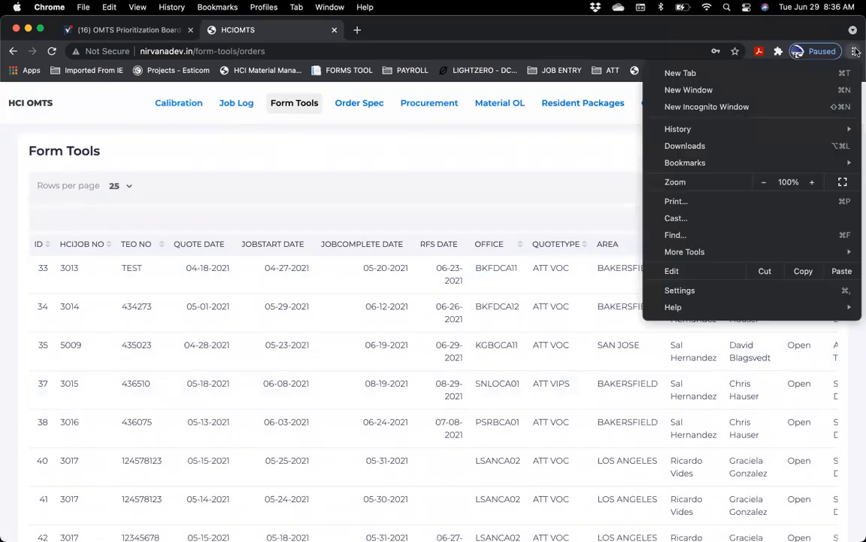
pyautogui.click(686, 292)
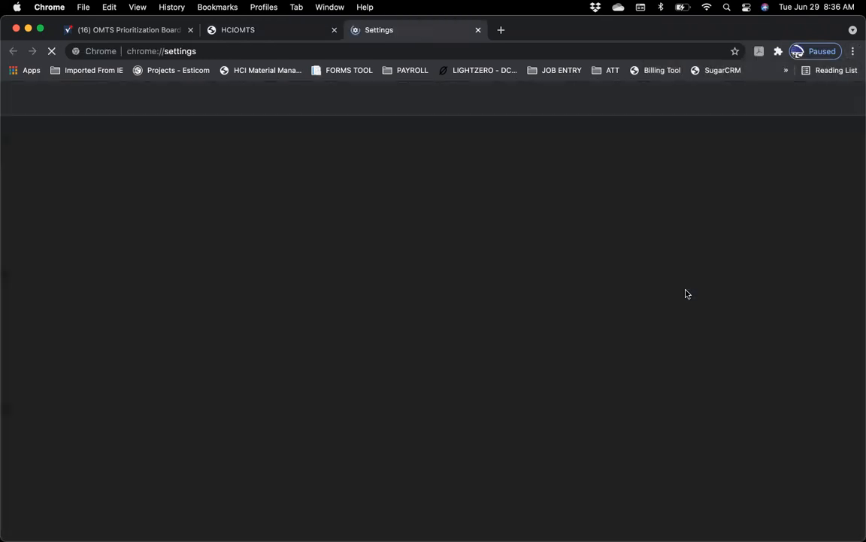
pyautogui.scroll(-5, 410, 386)
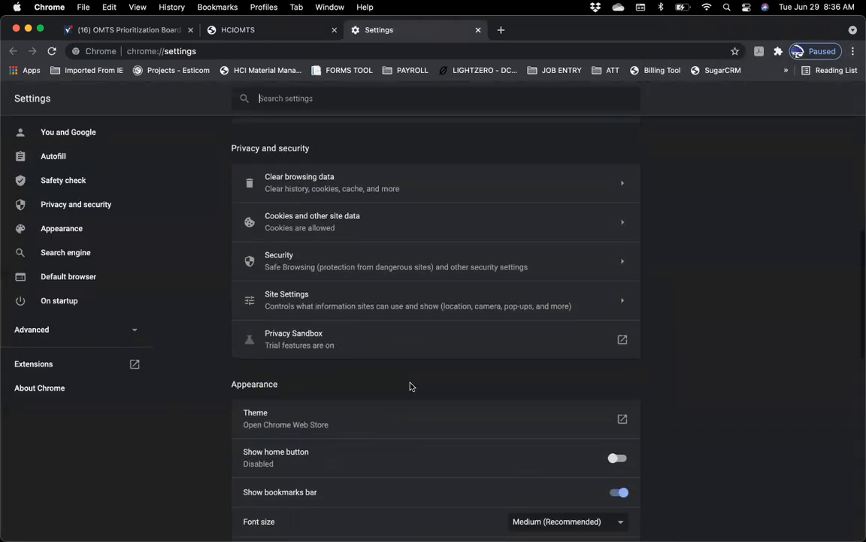
pyautogui.scroll(1, 410, 385)
pyautogui.click(617, 213)
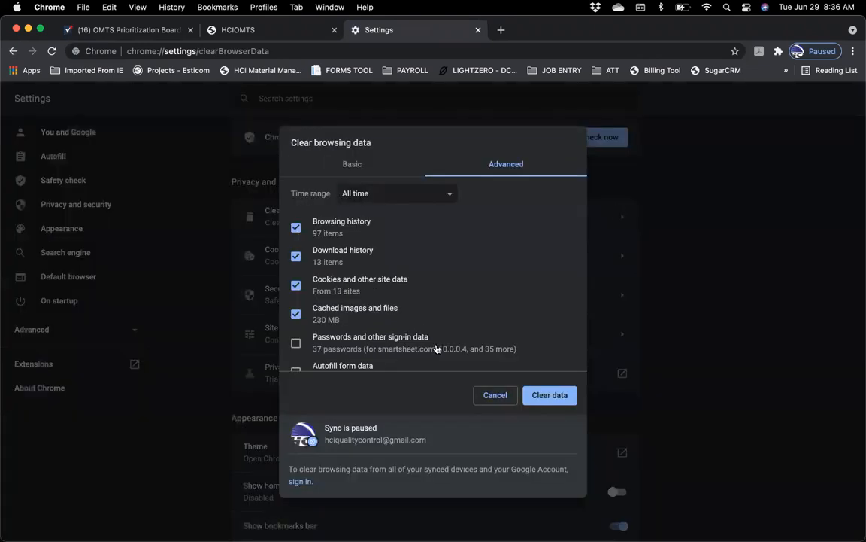
pyautogui.click(537, 393)
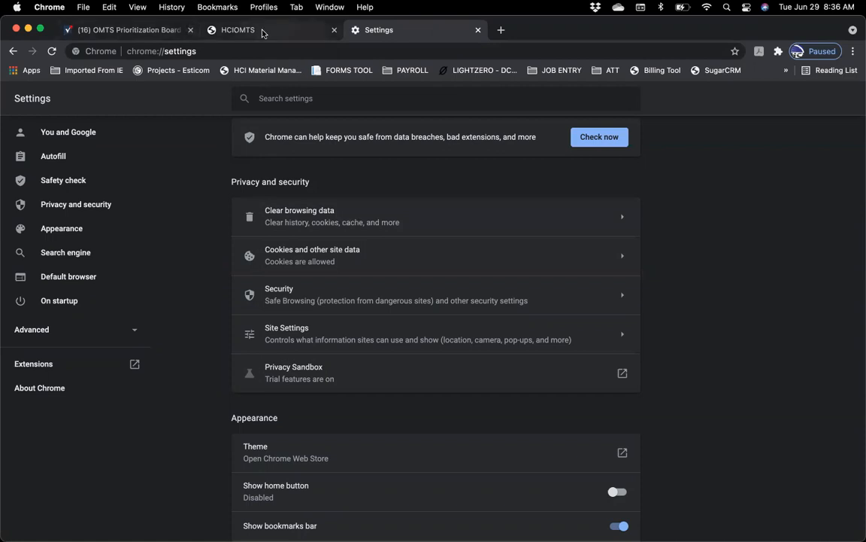
pyautogui.click(478, 30)
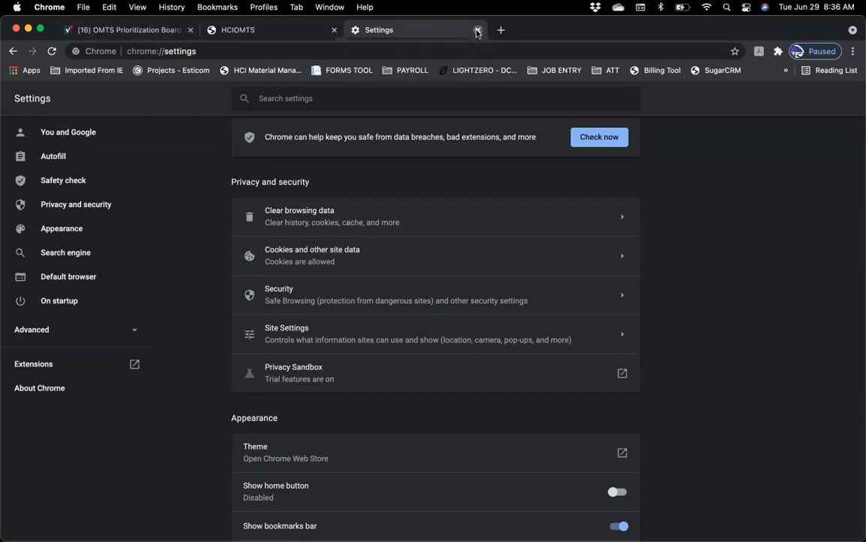
# Close the HCIOMTS tab, reopen the site in a new tab from its saved HCIOMTS login bookmark and sign in.
pyautogui.click(335, 31)
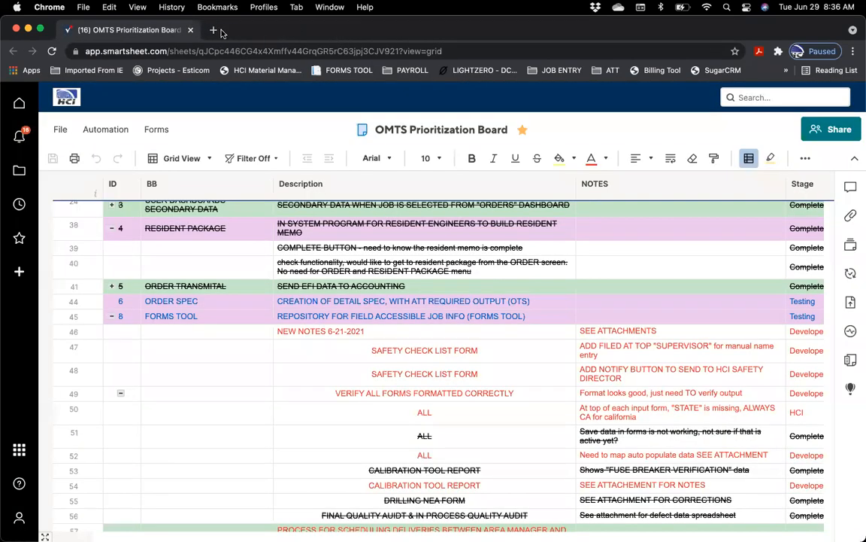
pyautogui.click(209, 30)
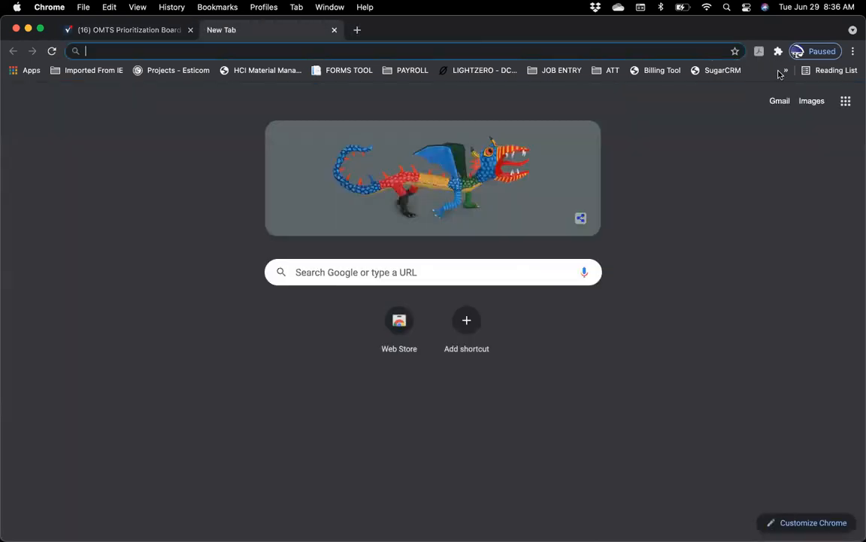
pyautogui.click(786, 70)
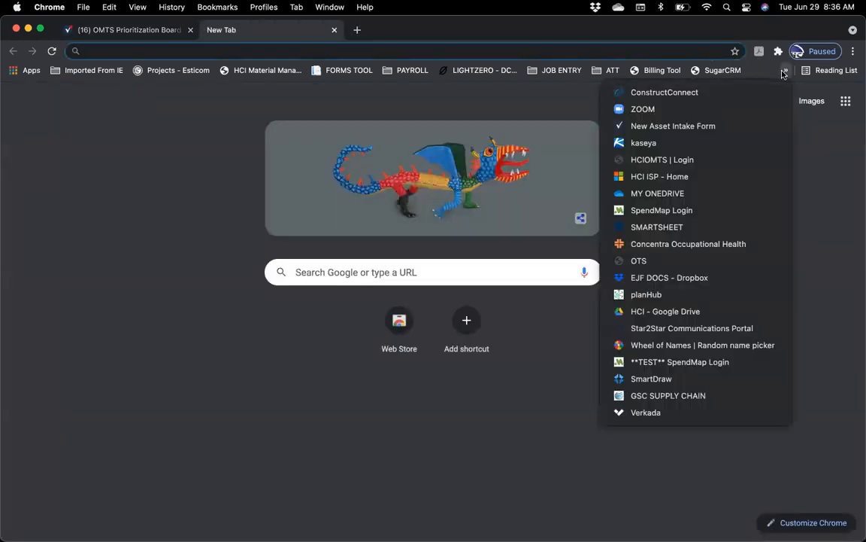
pyautogui.click(668, 160)
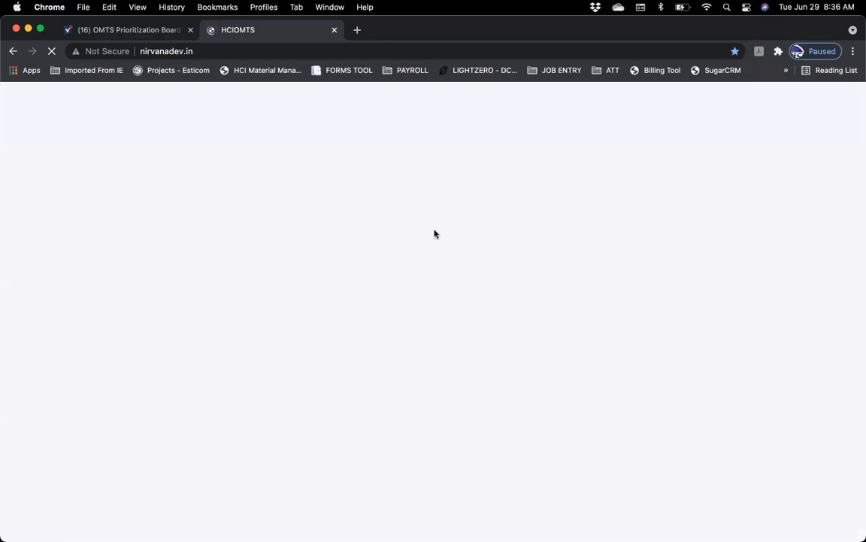
pyautogui.click(474, 283)
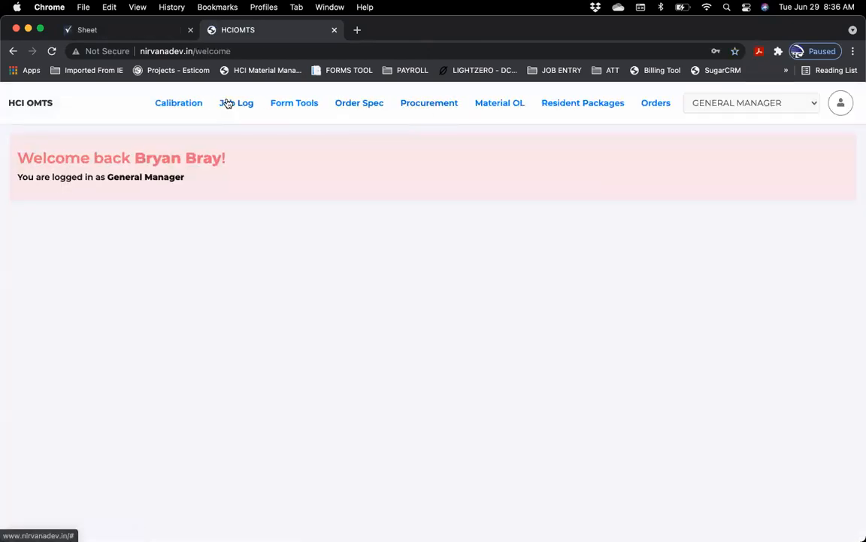
# Reopen Form Tools as GENERAL MANAGER and check the job list down to its last entries.
pyautogui.click(290, 107)
pyautogui.scroll(-3, 304, 412)
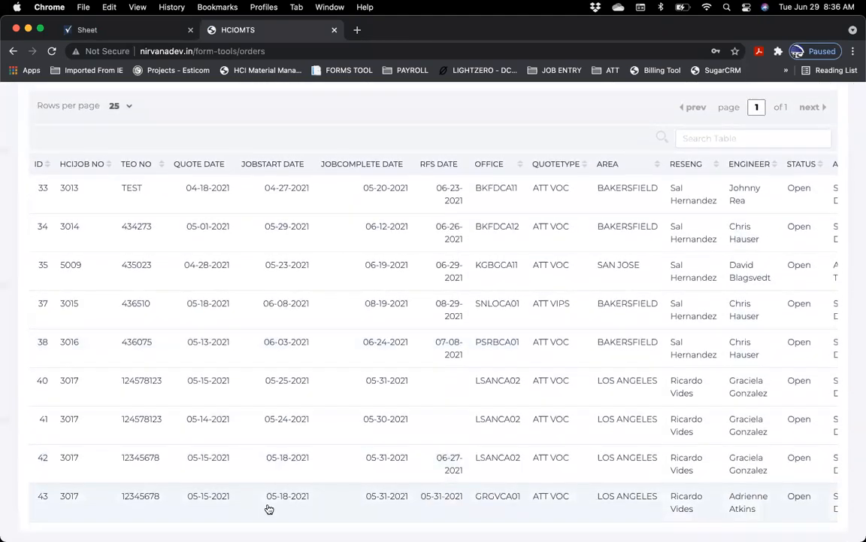
# Open the last Form Tools job, at office GRGVCA01, and review its list of added forms through the second page.
pyautogui.doubleClick(280, 495)
pyautogui.hscroll(1, 281, 495)
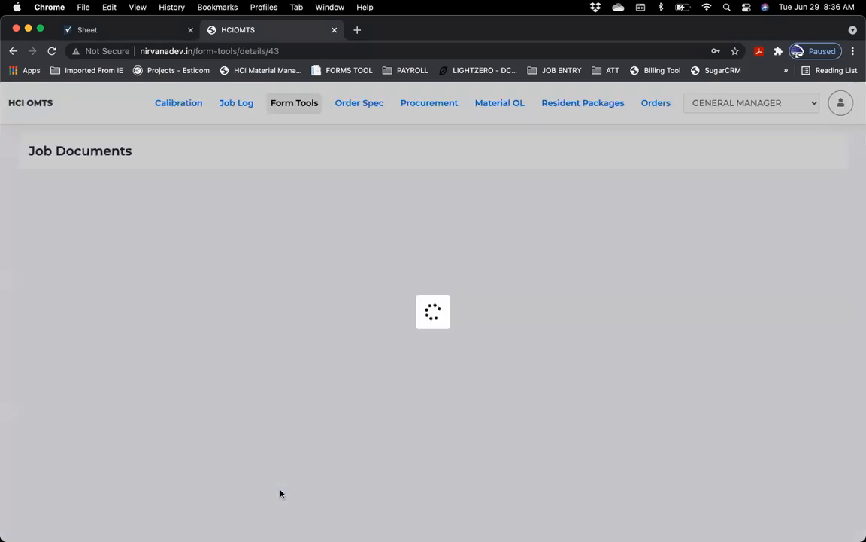
pyautogui.scroll(-2, 427, 311)
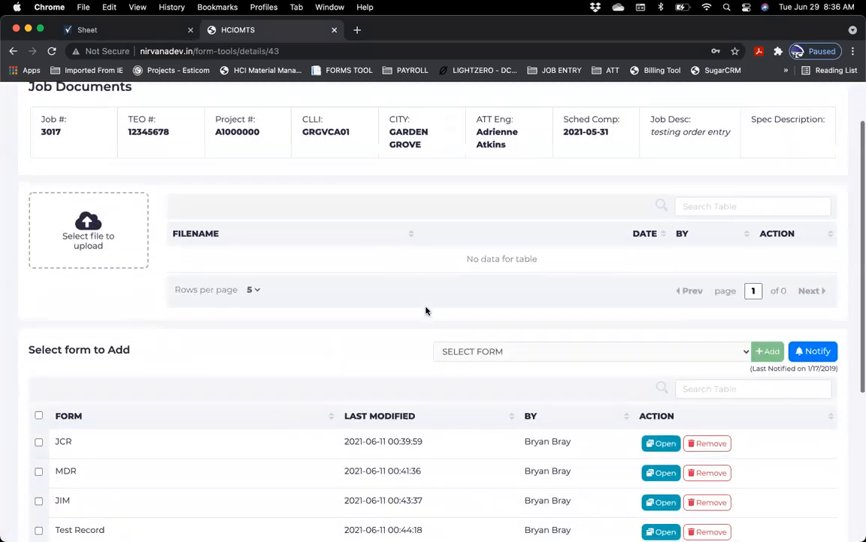
pyautogui.scroll(-5, 426, 311)
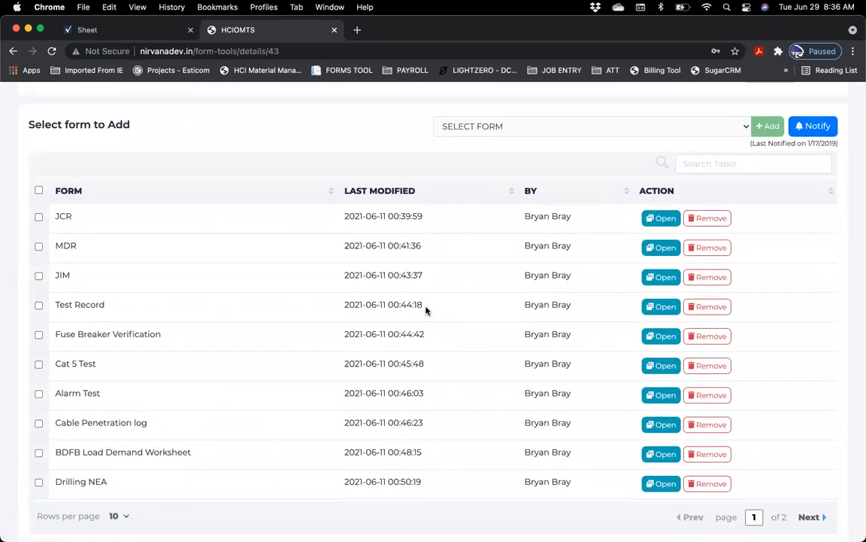
pyautogui.scroll(-1, 427, 311)
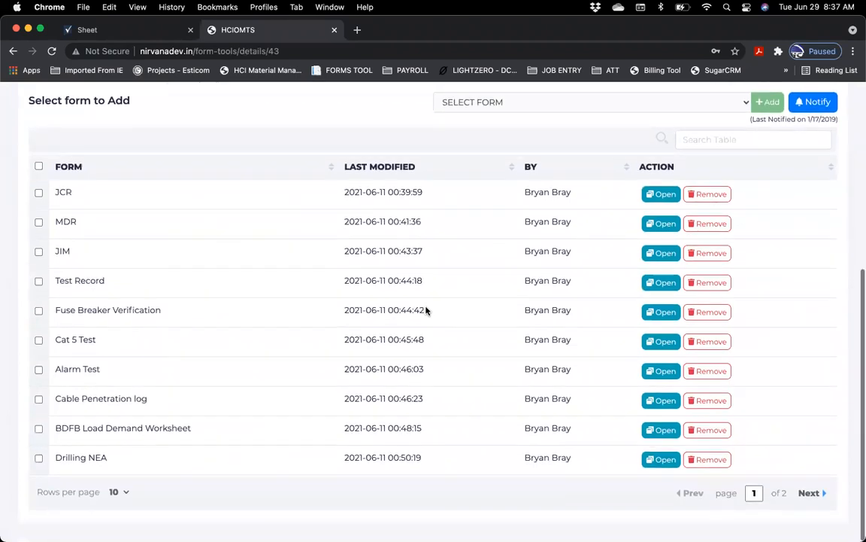
pyautogui.scroll(2, 426, 310)
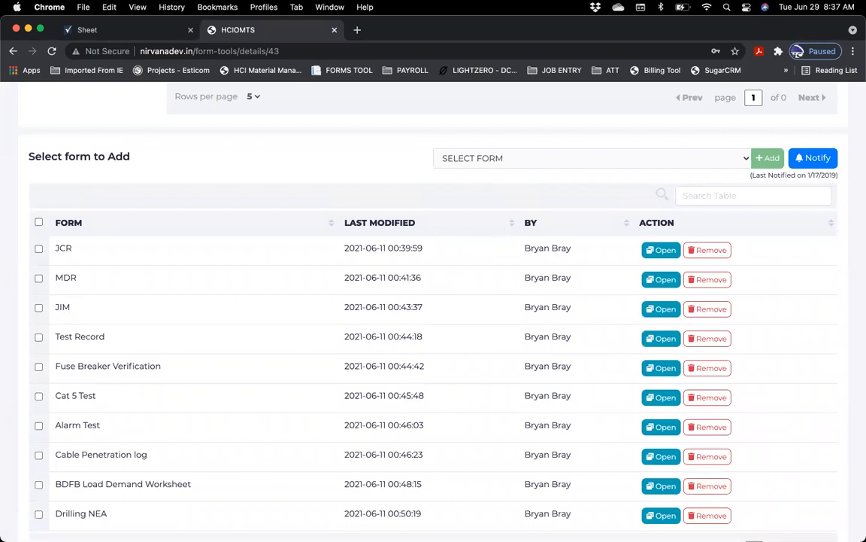
pyautogui.scroll(-2, 759, 436)
pyautogui.click(811, 495)
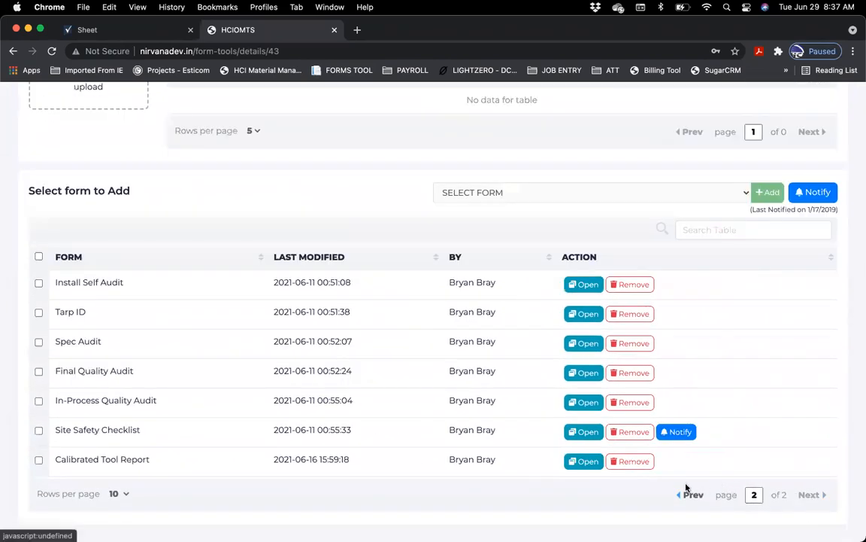
# Open the Site Safety Checklist form and examine its supervisor field and site observation actions.
pyautogui.click(583, 431)
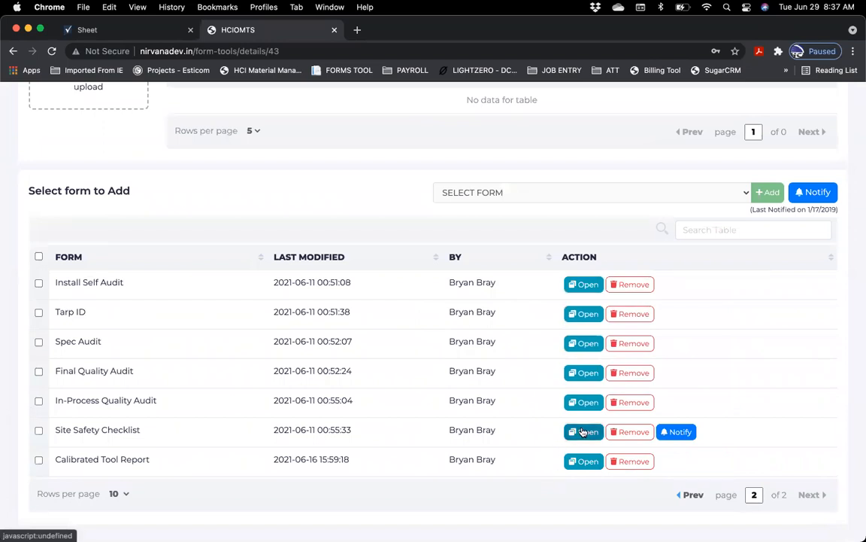
pyautogui.scroll(-2, 478, 382)
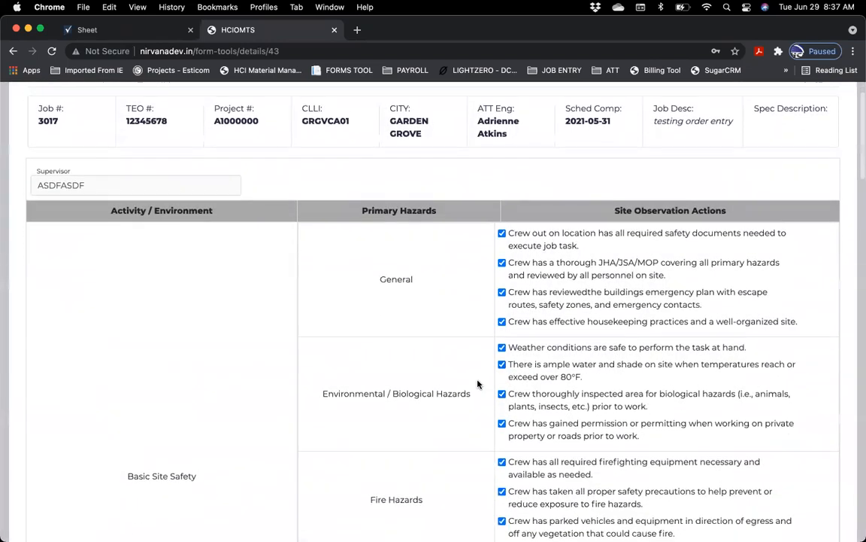
pyautogui.scroll(-2, 477, 383)
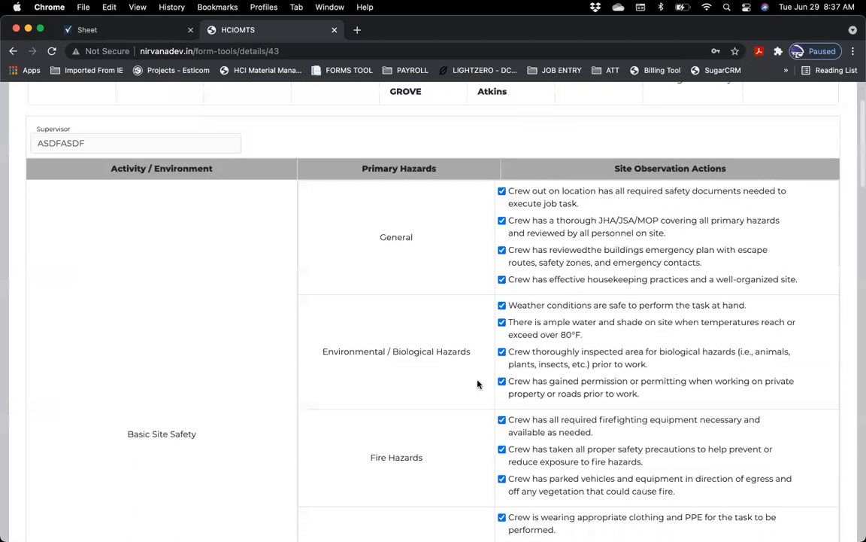
pyautogui.scroll(-6, 478, 383)
pyautogui.scroll(6, 295, 292)
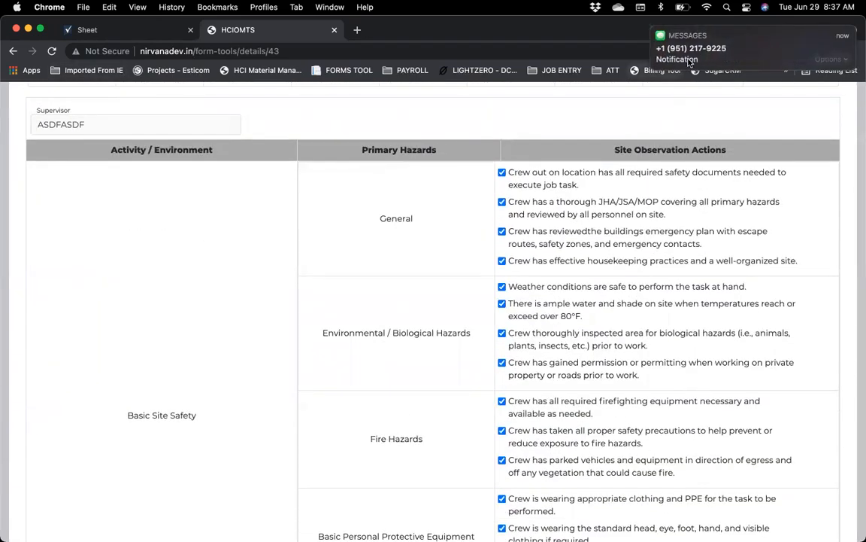
# Open the incoming text message in Messages, reply "Thanks" and close the Messages window.
pyautogui.click(690, 59)
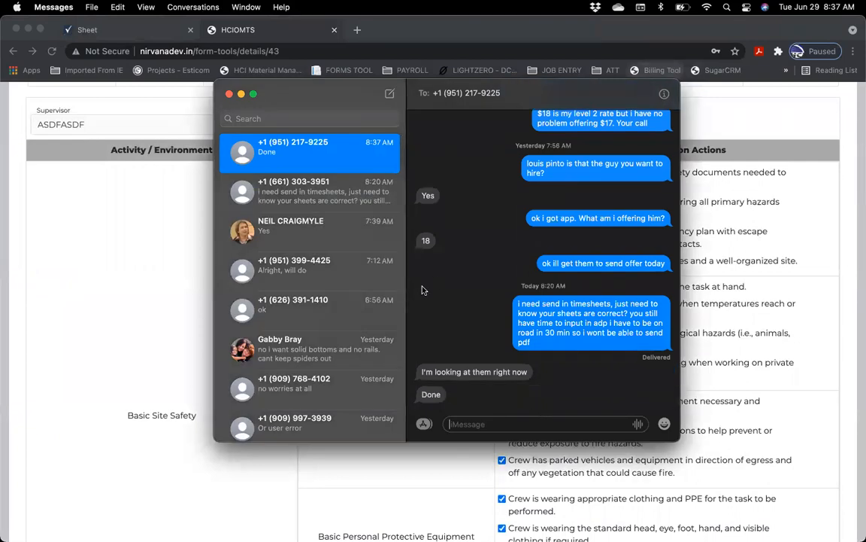
pyautogui.write('thanks')
pyautogui.press('Return')
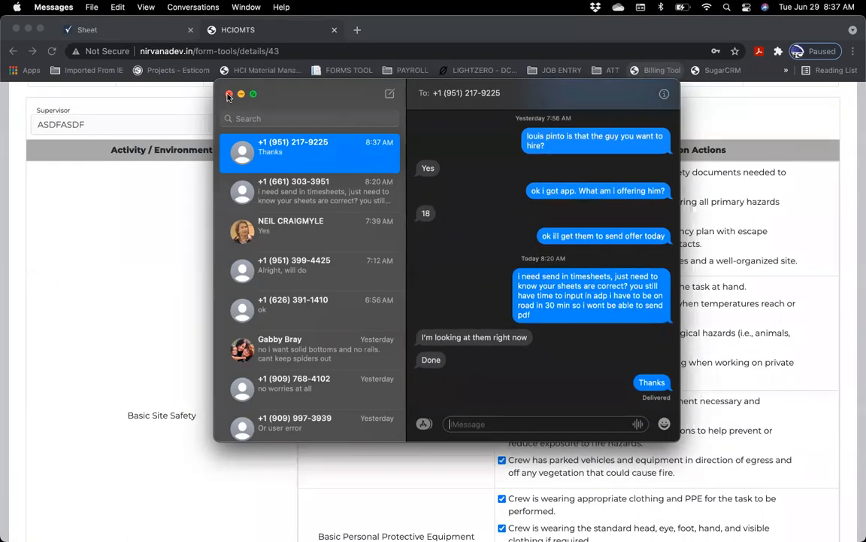
pyautogui.click(229, 94)
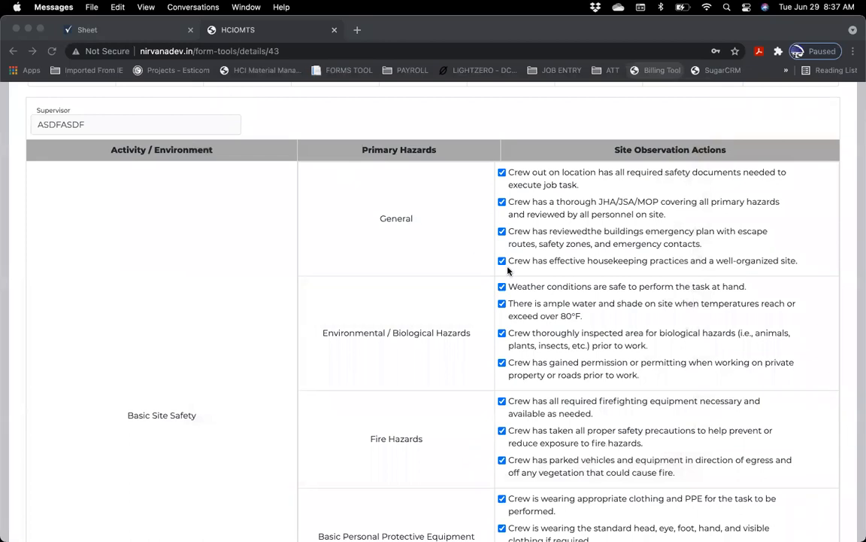
# Return to the Site Safety Checklist, look over its hazard sections once more and close the form.
pyautogui.scroll(-3, 507, 271)
pyautogui.scroll(6, 548, 228)
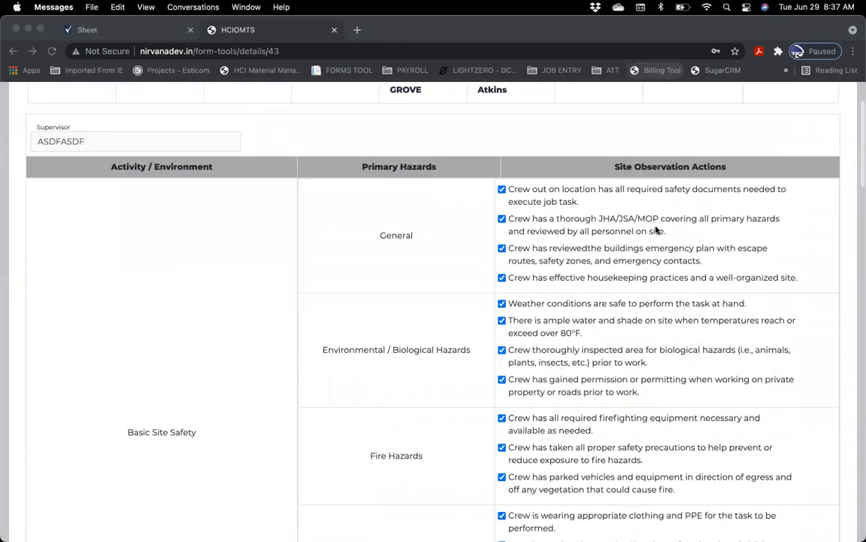
pyautogui.click(734, 211)
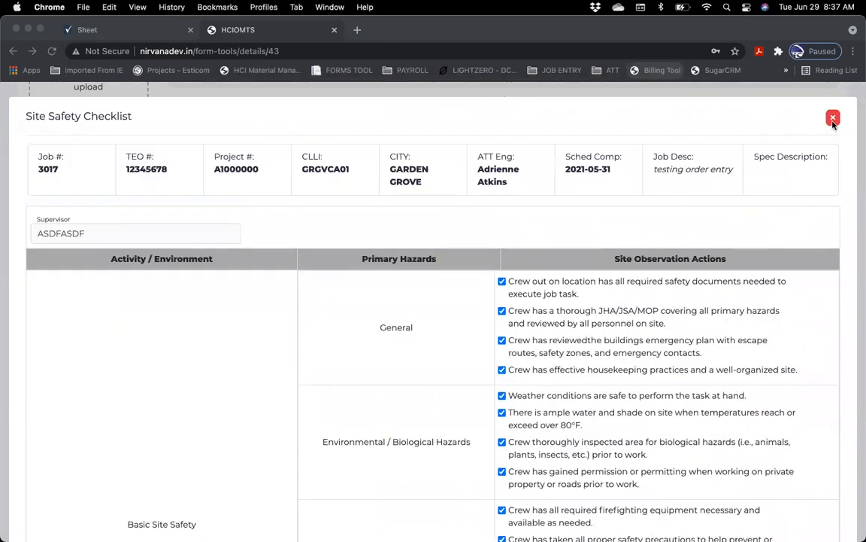
pyautogui.click(833, 119)
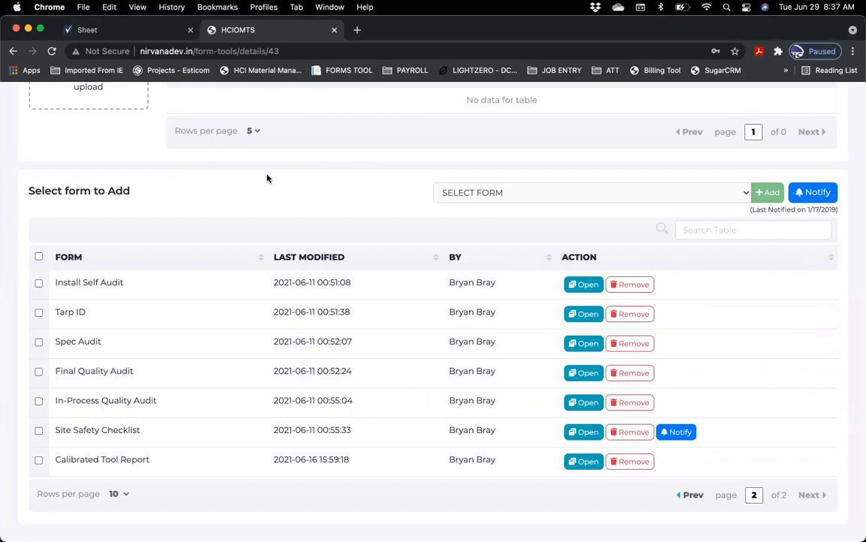
# Switch to Microsoft Teams, send "can you jump on the zoom meeting" in the open colleague chat and dismiss the Teams window.
pyautogui.moveTo(321, 523)
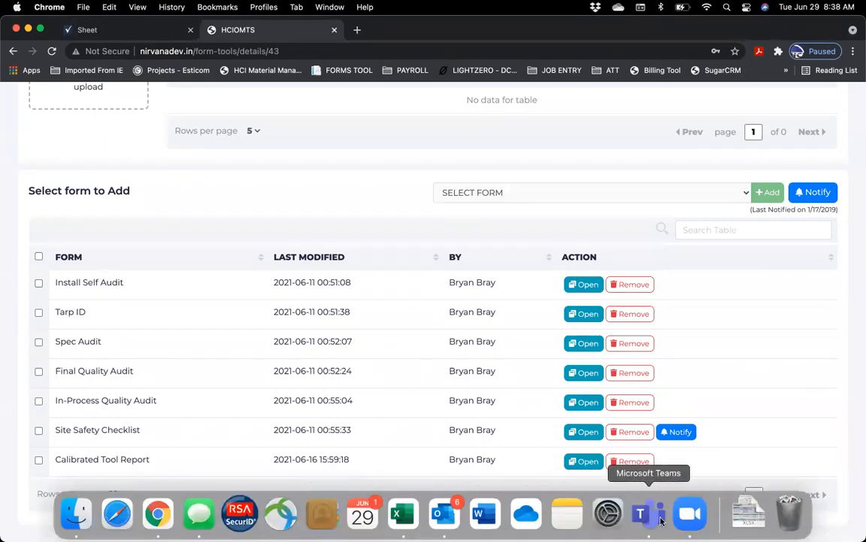
pyautogui.click(664, 504)
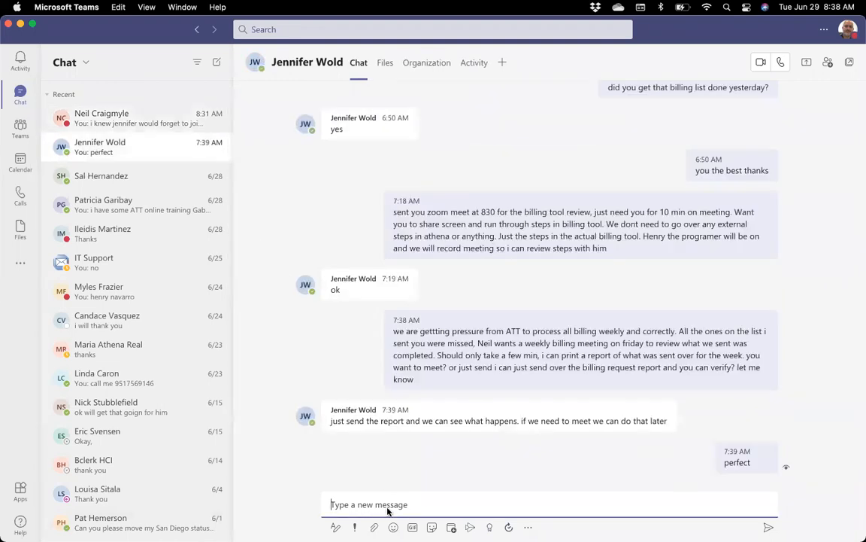
pyautogui.write('ca')
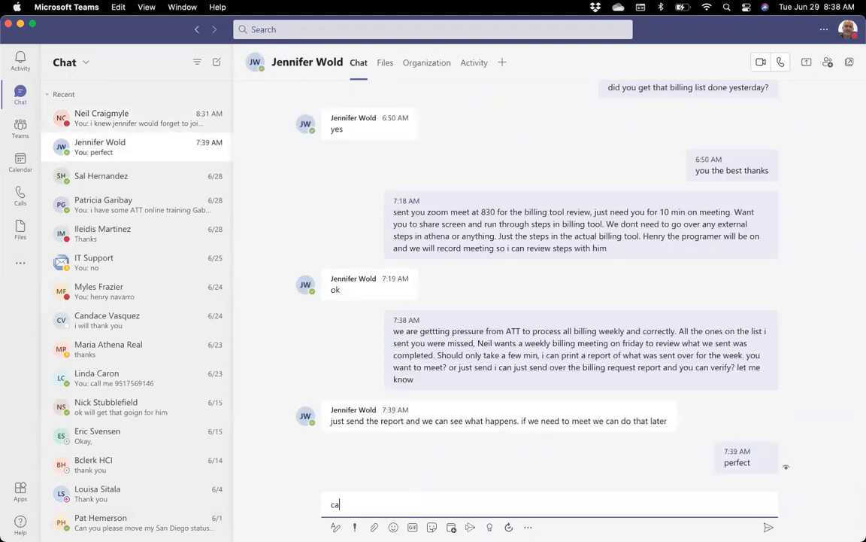
pyautogui.write('n you jump on th')
pyautogui.press('BackSpace')
pyautogui.press('BackSpace')
pyautogui.press('BackSpace')
pyautogui.write('e zoom meeting')
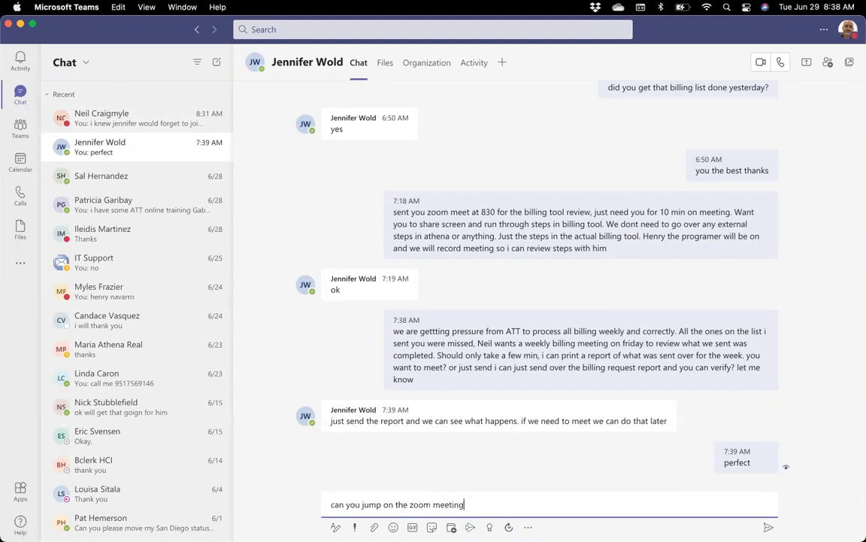
pyautogui.press('Return')
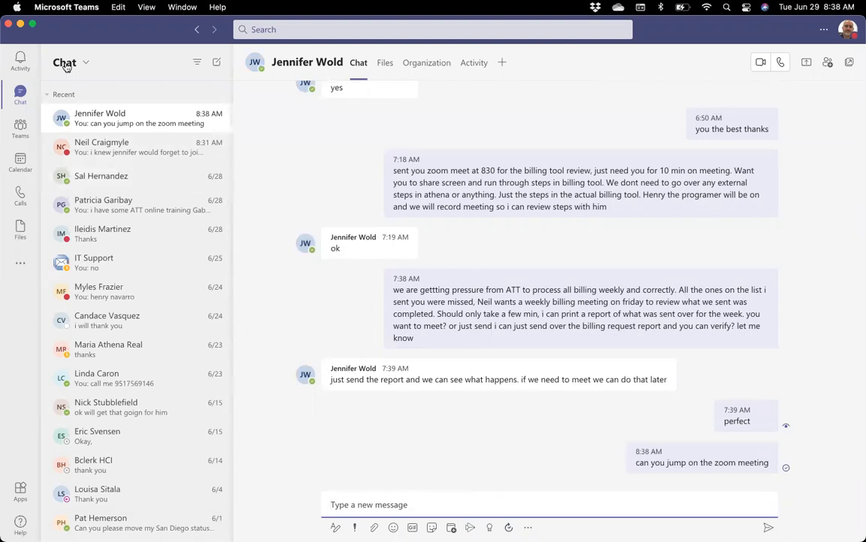
pyautogui.click(20, 24)
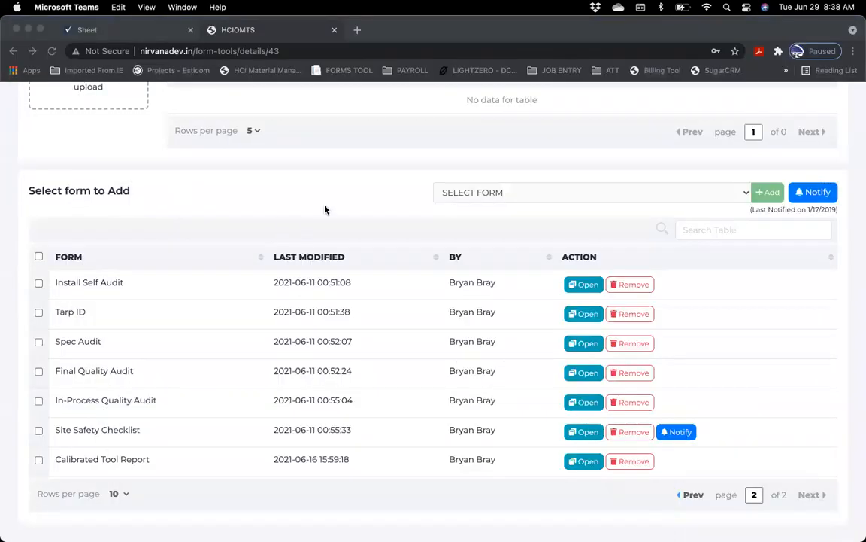
# Leave the job documents page and open the Orders list in HCI OMTS.
pyautogui.moveTo(471, 538)
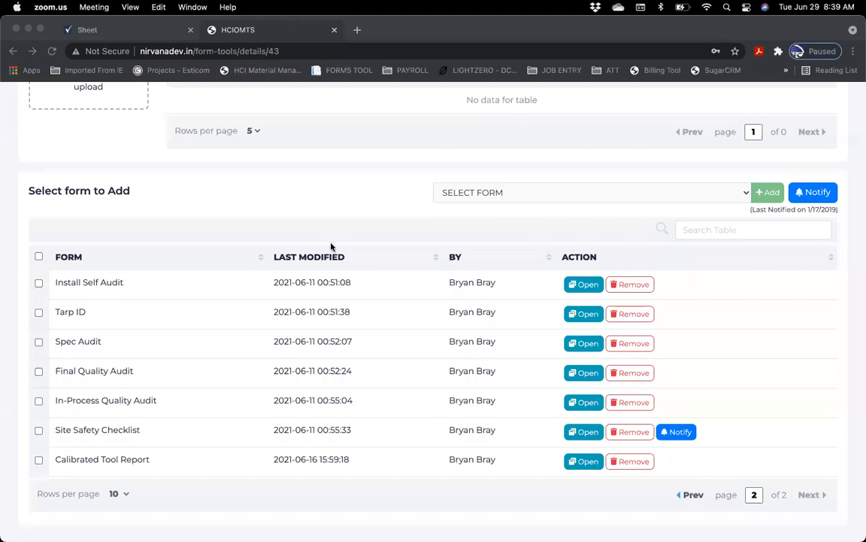
pyautogui.scroll(5, 322, 249)
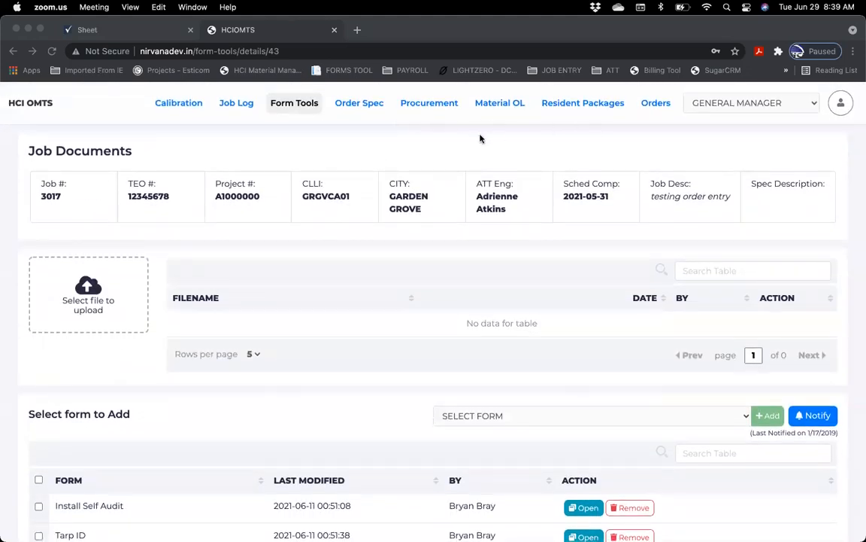
pyautogui.click(652, 106)
pyautogui.click(652, 106)
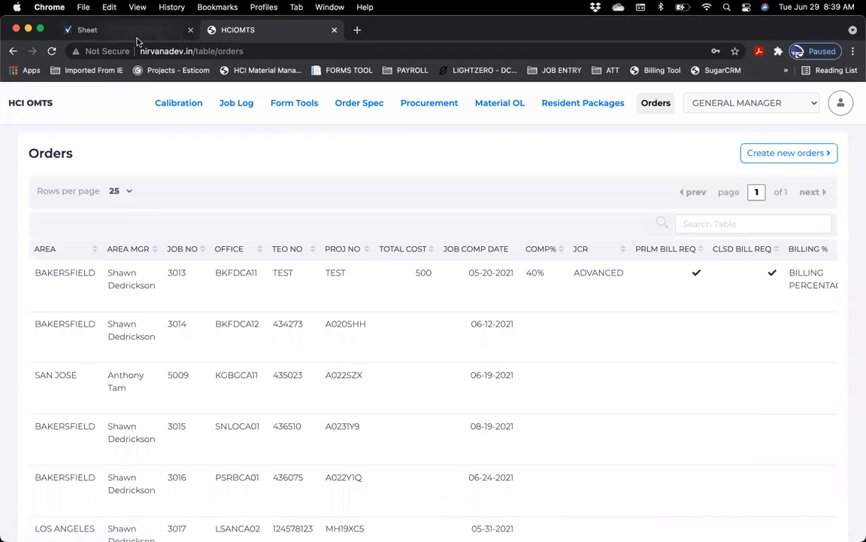
# Log back in to Smartsheet with the saved account e-mail and password to reopen the OMTS Prioritization Board.
pyautogui.click(124, 30)
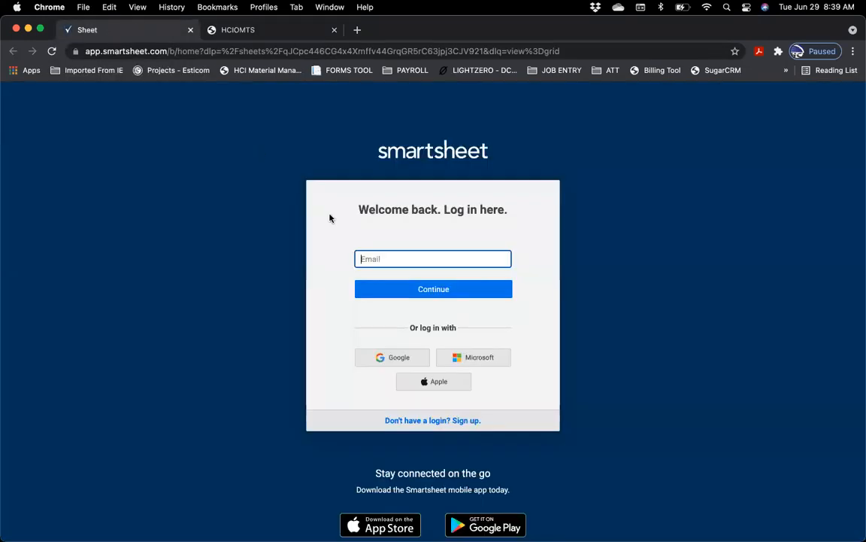
pyautogui.click(383, 259)
pyautogui.click(382, 286)
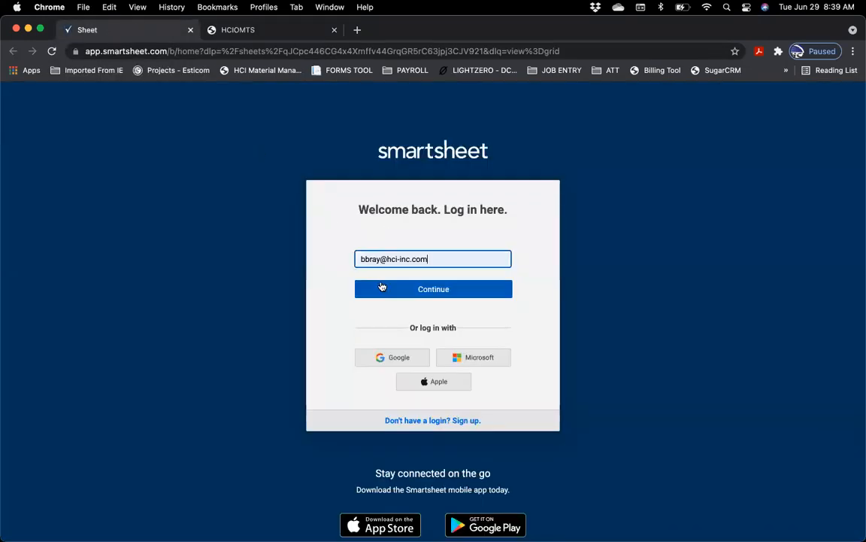
pyautogui.click(383, 289)
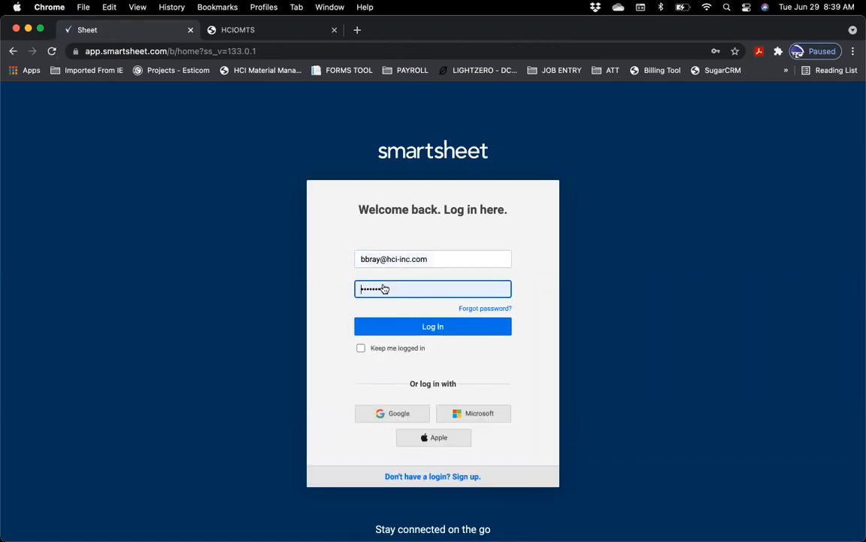
pyautogui.click(386, 325)
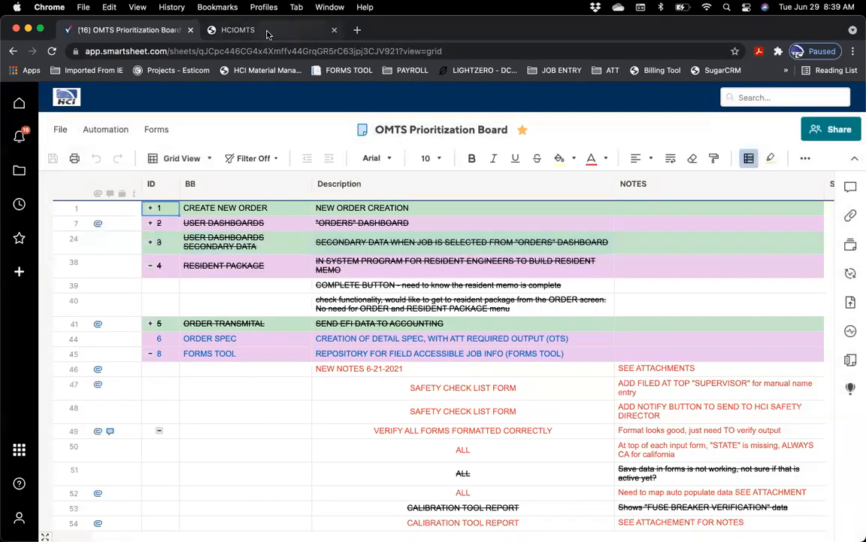
# Return to HCI OMTS, start a new order and add a cost row to it.
pyautogui.click(241, 30)
pyautogui.click(771, 155)
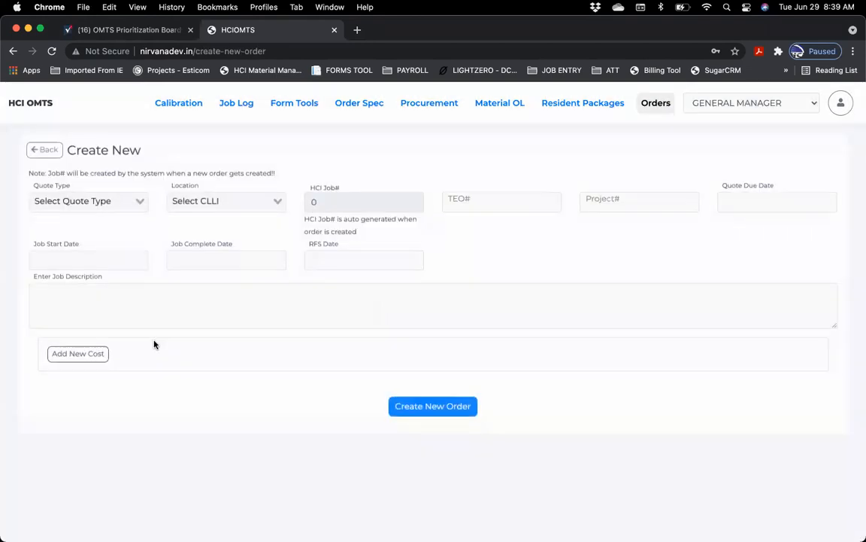
pyautogui.click(68, 358)
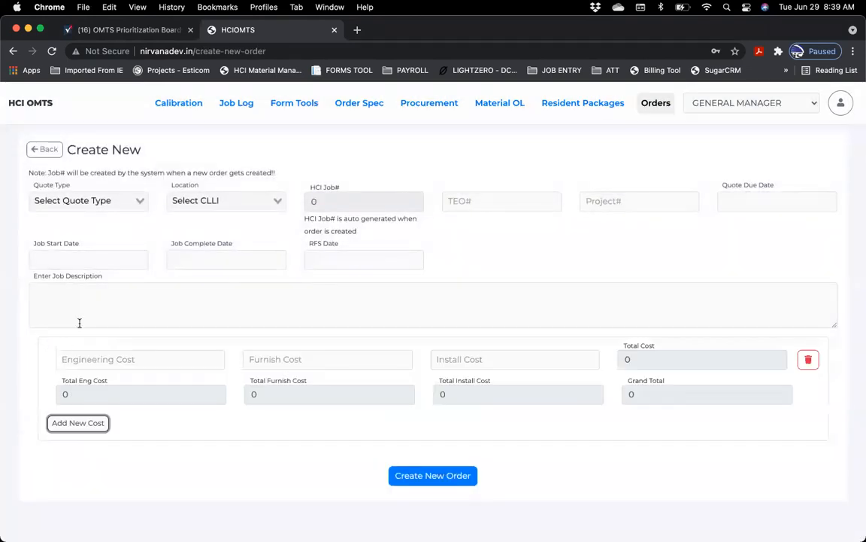
# Fill the cost row with engineering cost 111, furnish cost 11 and install cost 111, and add a second cost row.
pyautogui.click(89, 358)
pyautogui.write('111')
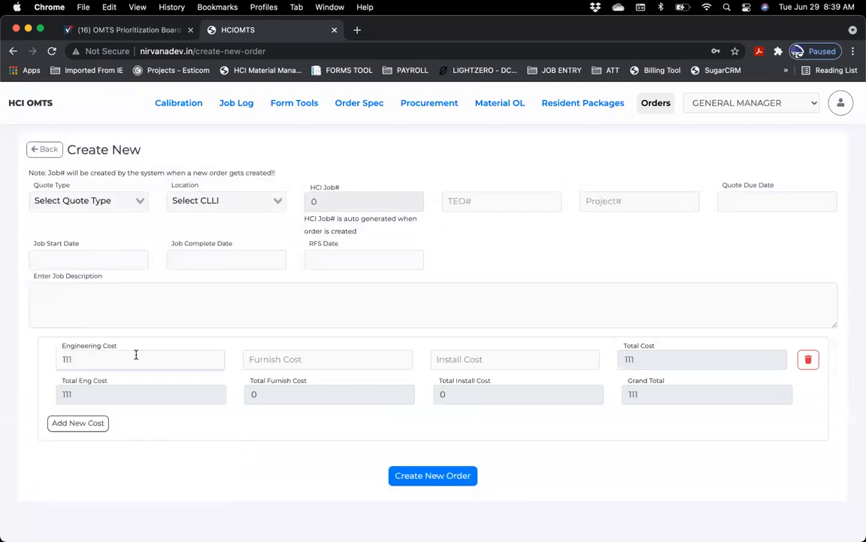
pyautogui.click(269, 356)
pyautogui.write('11')
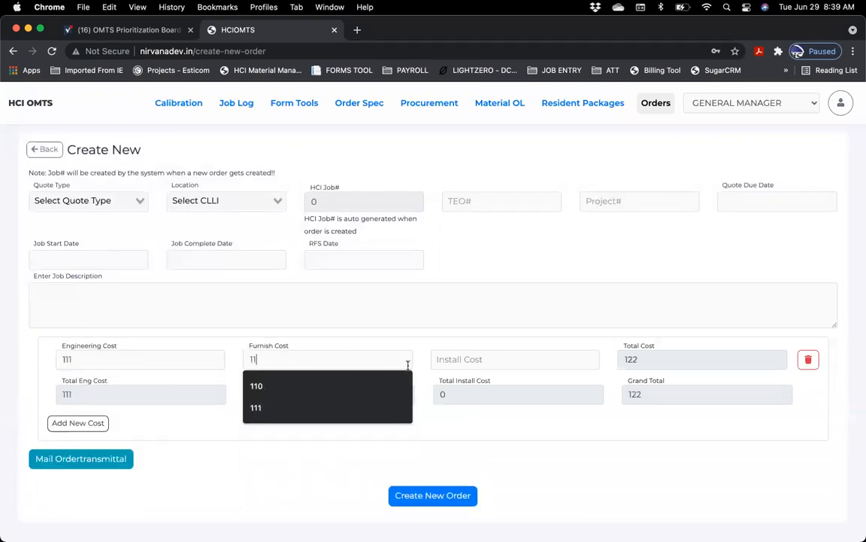
pyautogui.click(472, 358)
pyautogui.write('111')
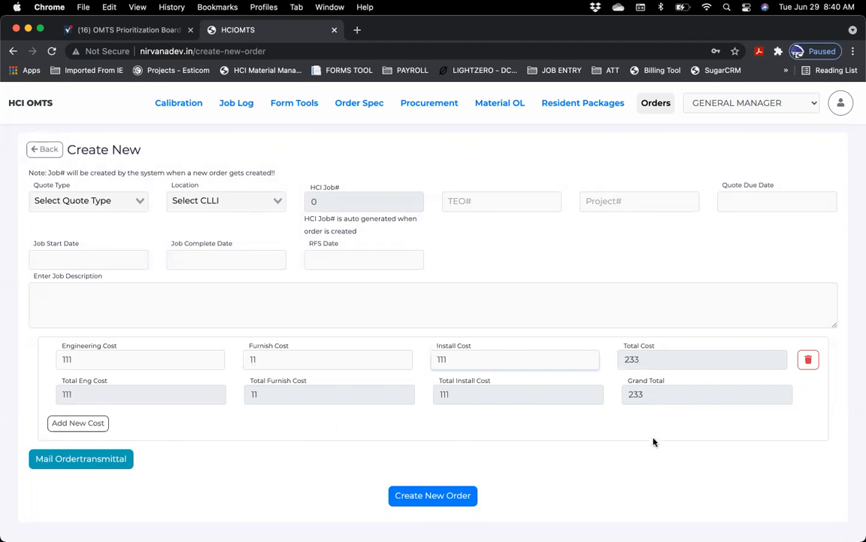
pyautogui.click(75, 425)
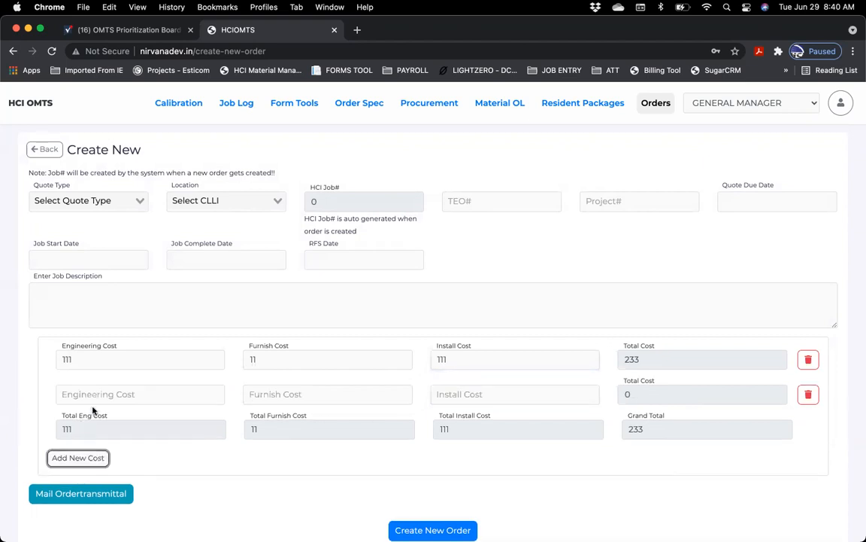
# Fill the second cost row with engineering cost 111, furnish cost 111 and install cost 11.
pyautogui.click(88, 394)
pyautogui.write('111')
pyautogui.click(286, 394)
pyautogui.write('11')
pyautogui.click(445, 394)
pyautogui.write('11')
pyautogui.click(667, 490)
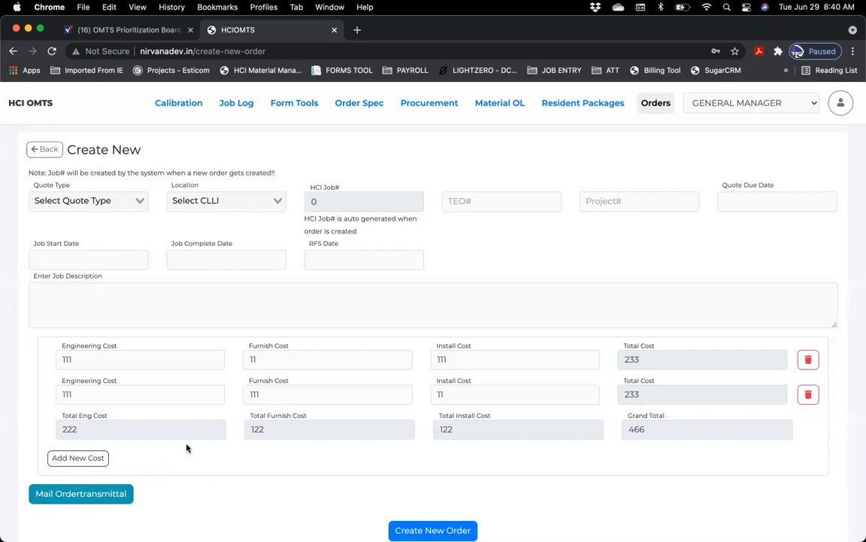
# Mail the order transmittal from the new order and check the Outlook inbox for it.
pyautogui.click(80, 494)
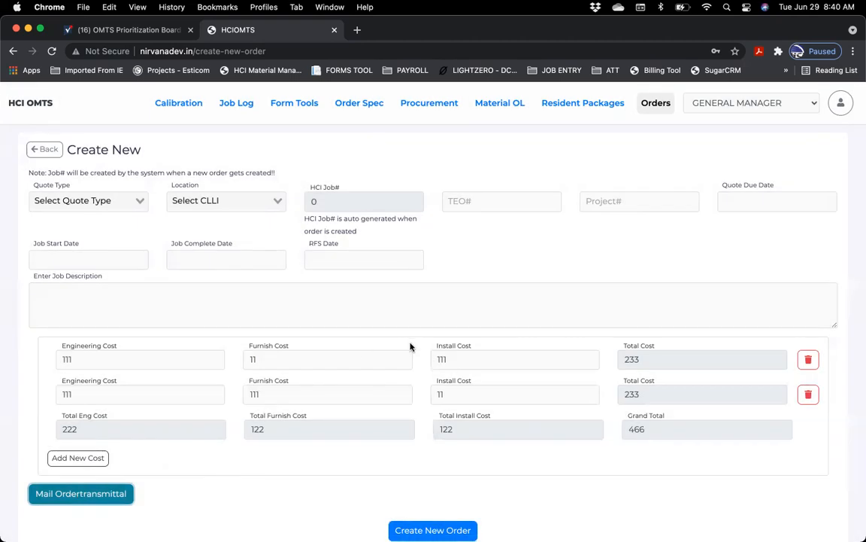
pyautogui.moveTo(435, 530)
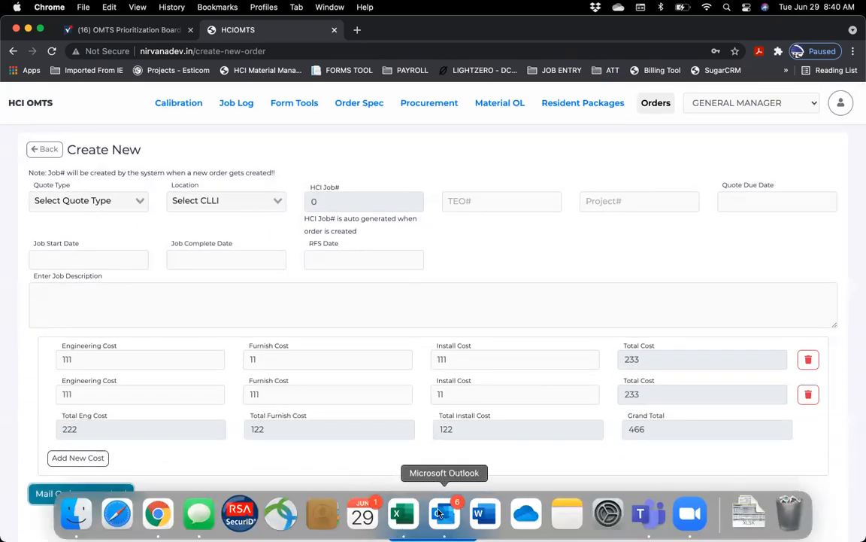
pyautogui.click(439, 513)
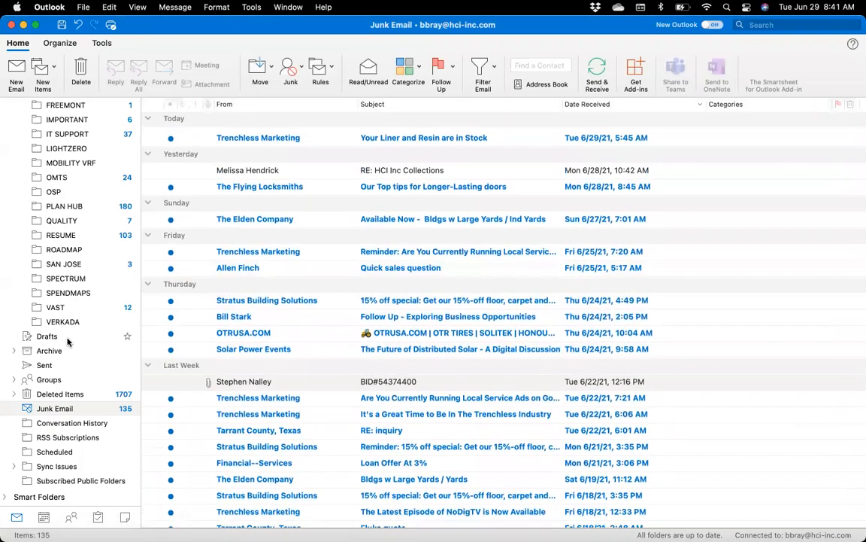
pyautogui.scroll(5, 67, 342)
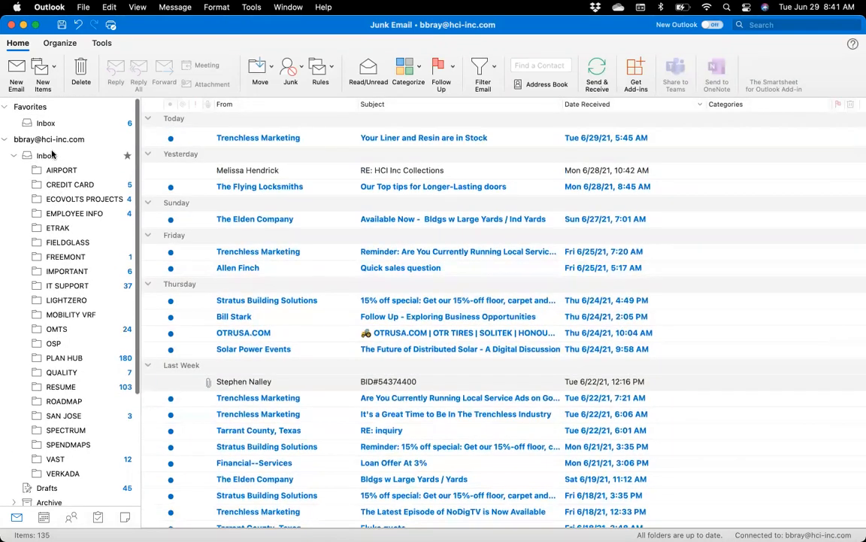
pyautogui.click(51, 155)
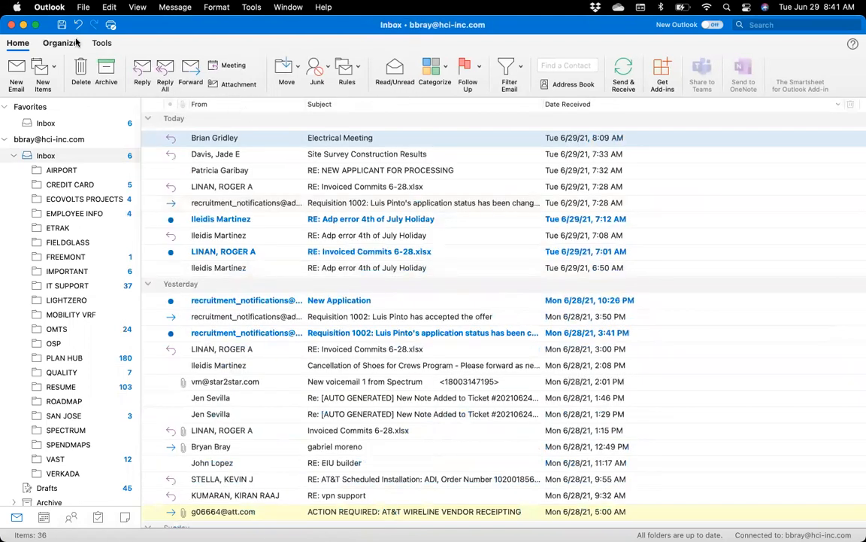
pyautogui.click(23, 25)
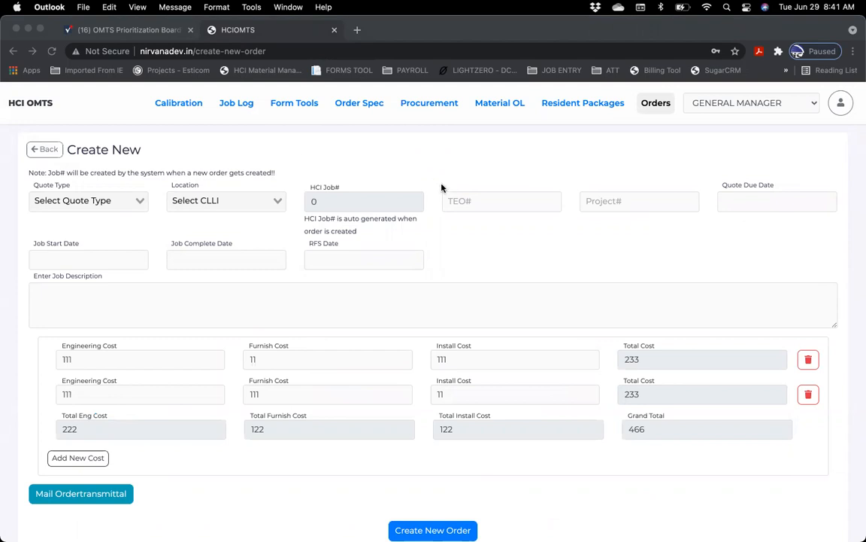
pyautogui.click(593, 244)
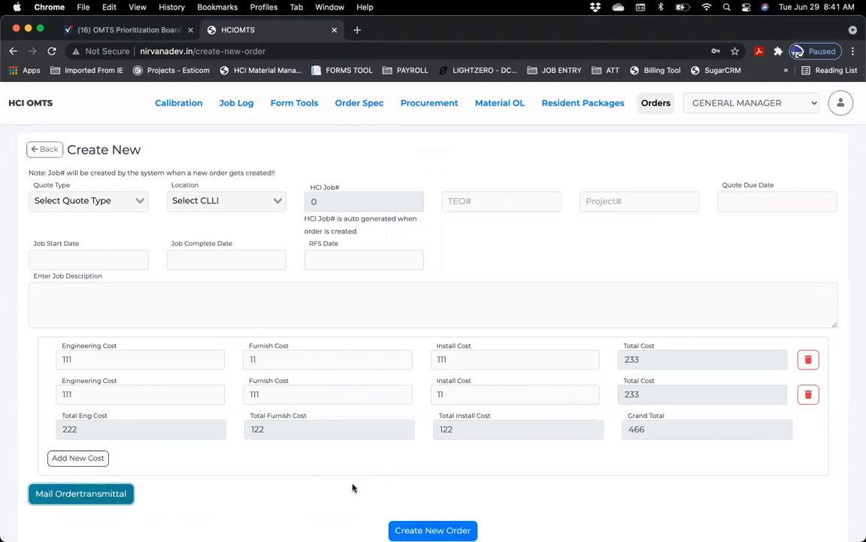
pyautogui.moveTo(404, 526)
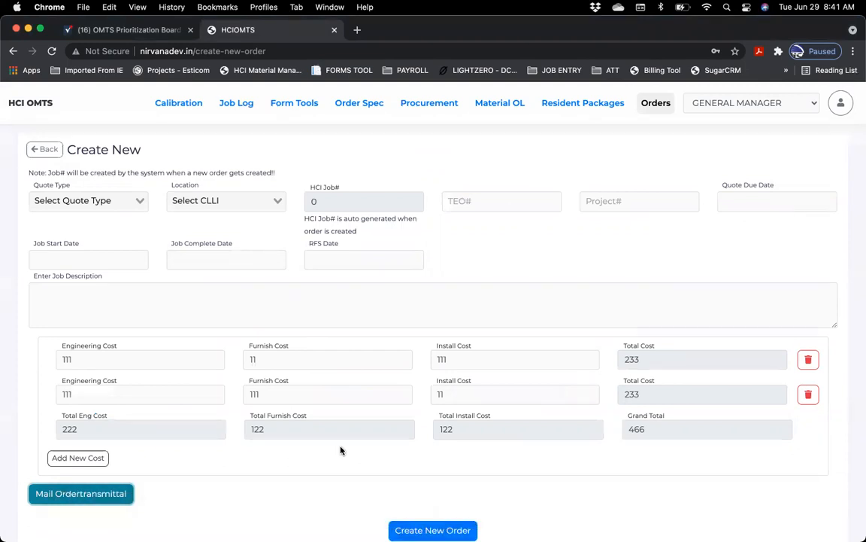
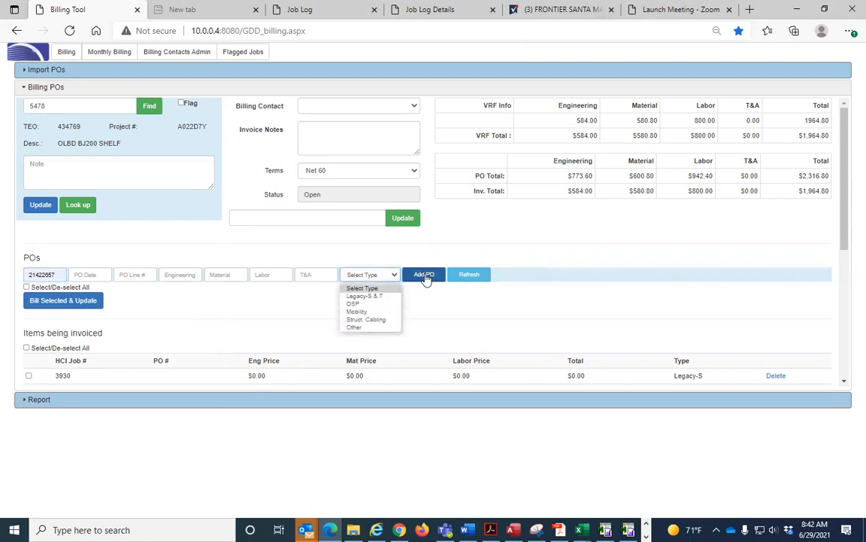
# Delete the Mobility item of job 6069 from the items being invoiced in the Billing Tool.
pyautogui.click(291, 308)
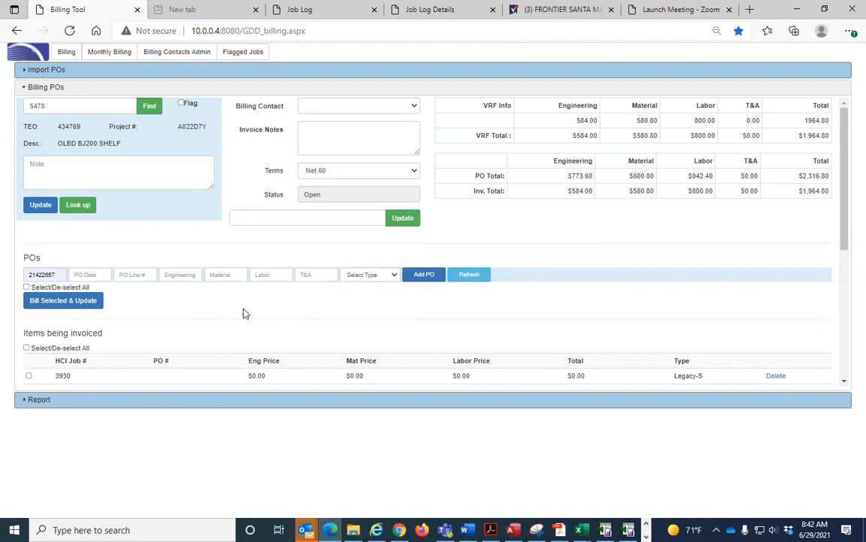
pyautogui.scroll(-1, 247, 311)
pyautogui.scroll(-2, 246, 311)
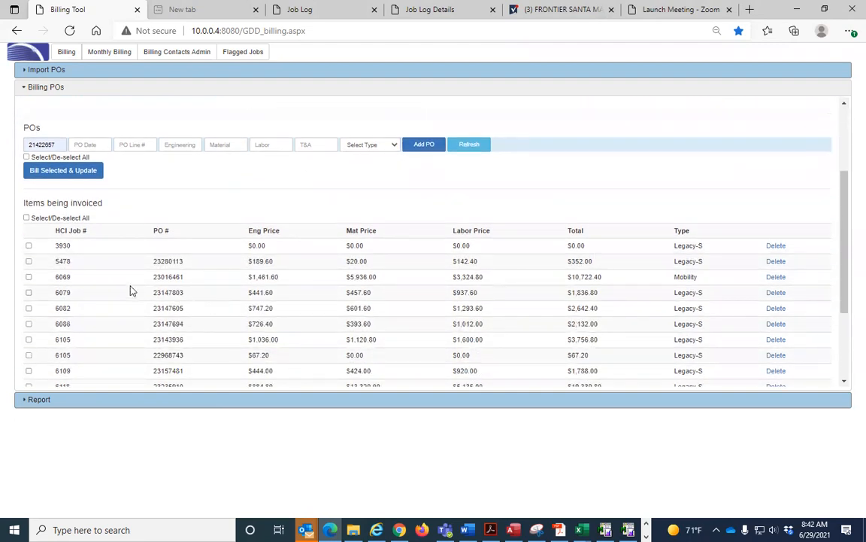
pyautogui.click(776, 277)
pyautogui.scroll(-4, 282, 305)
pyautogui.scroll(4, 282, 304)
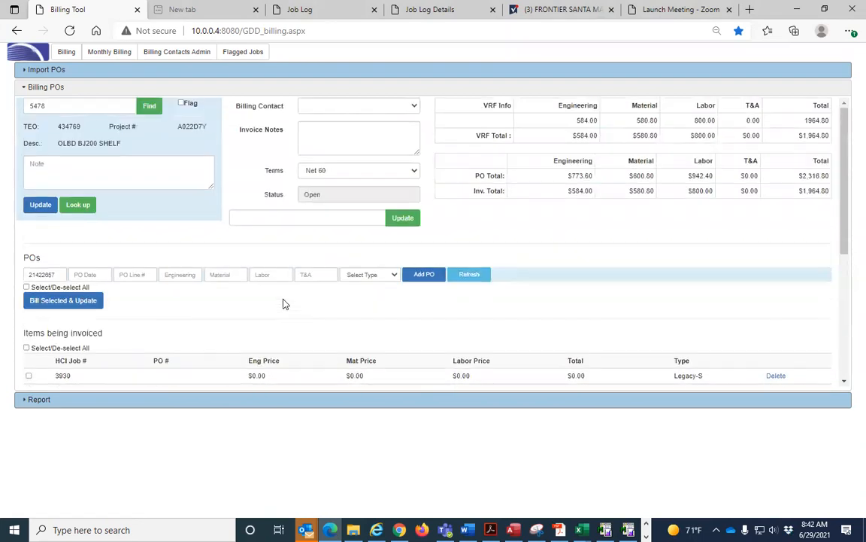
# Remove the $3,756.80 item of job 6105 from the items being invoiced and find the POs of job 6105.
pyautogui.scroll(-4, 248, 295)
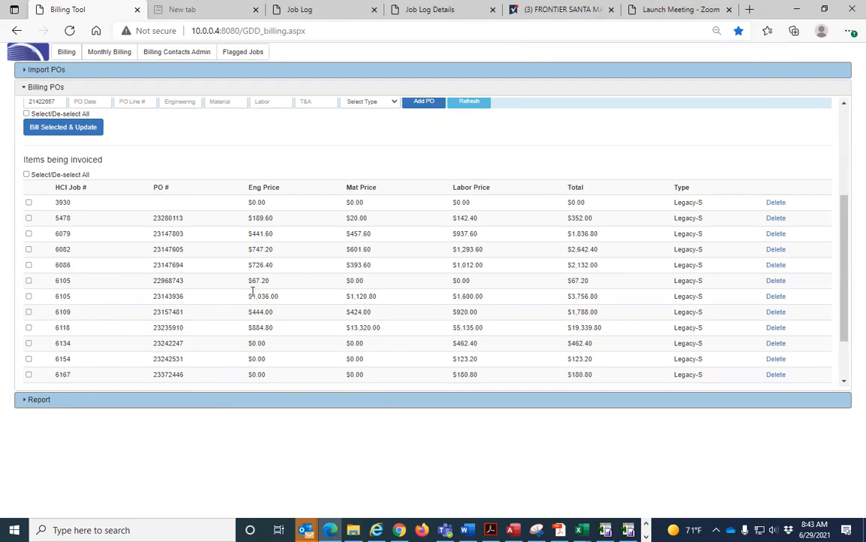
pyautogui.click(781, 296)
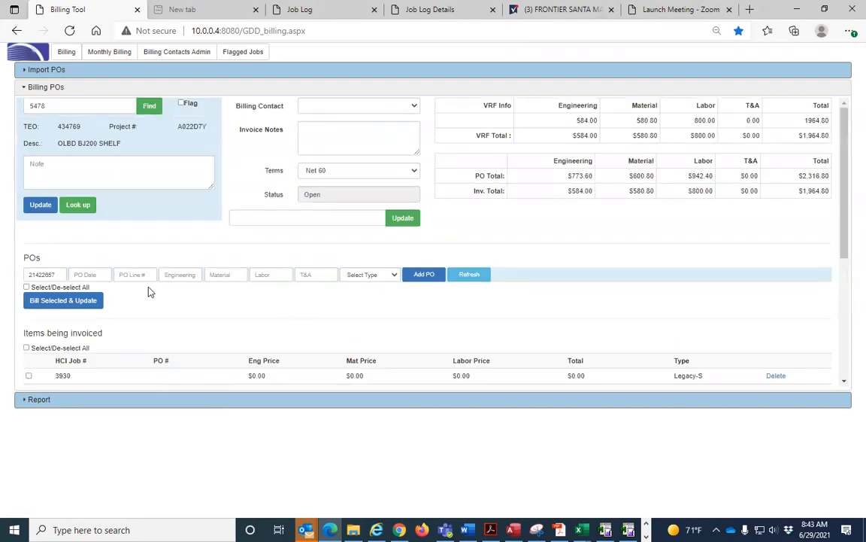
pyautogui.doubleClick(66, 105)
pyautogui.write('6105')
pyautogui.press('Return')
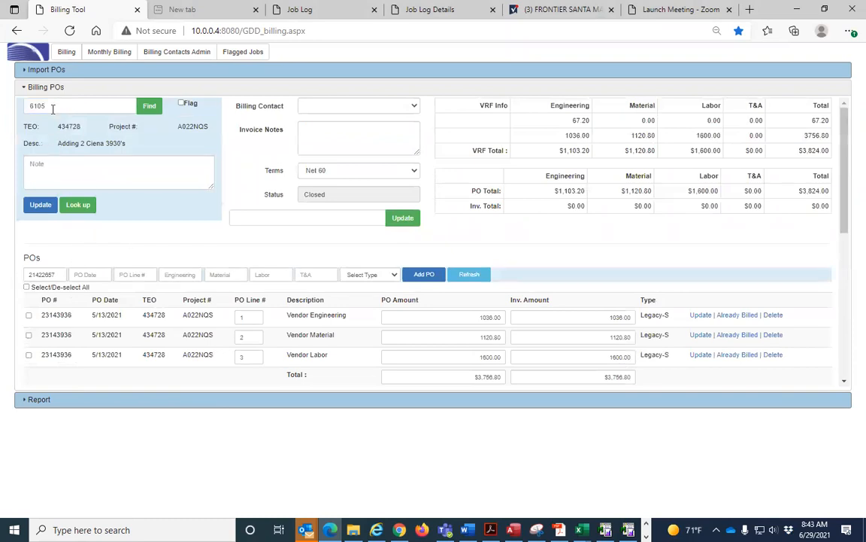
# Bill only the Vendor Engineering and Vendor Material PO lines of job 6105.
pyautogui.click(29, 110)
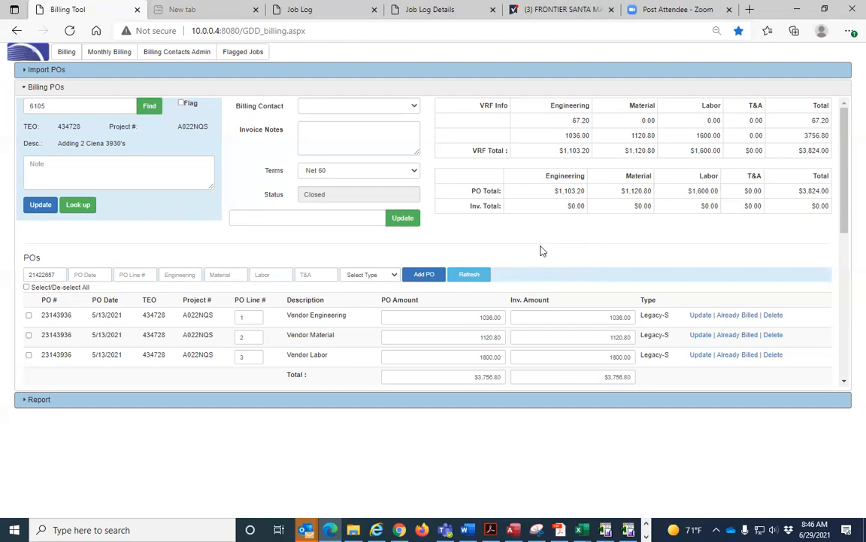
pyautogui.scroll(-1, 105, 316)
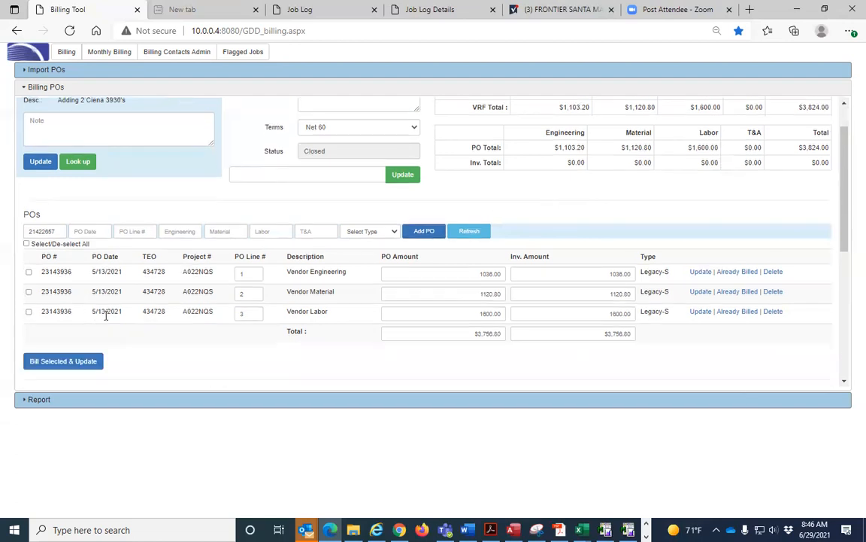
pyautogui.click(29, 274)
pyautogui.click(28, 293)
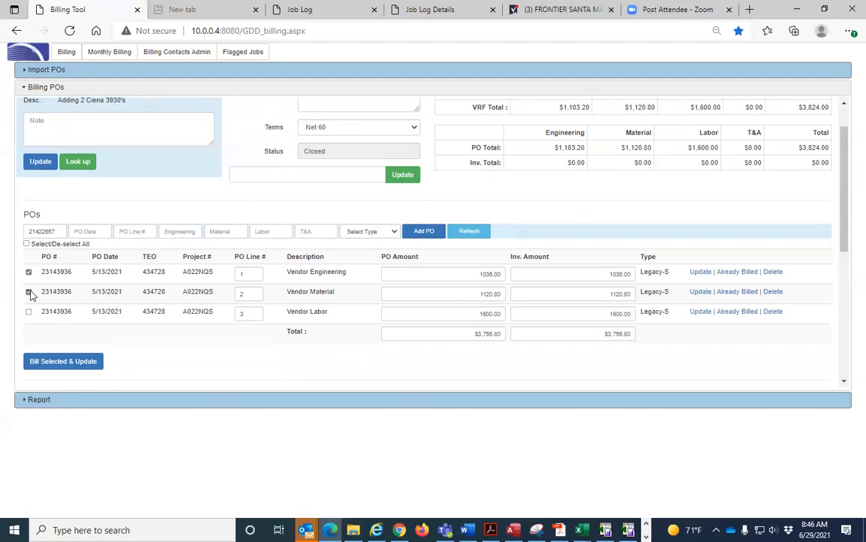
pyautogui.click(74, 368)
# Bill the remaining Vendor Labor line of job 6105 and check its item in the invoicing list.
pyautogui.scroll(-3, 83, 361)
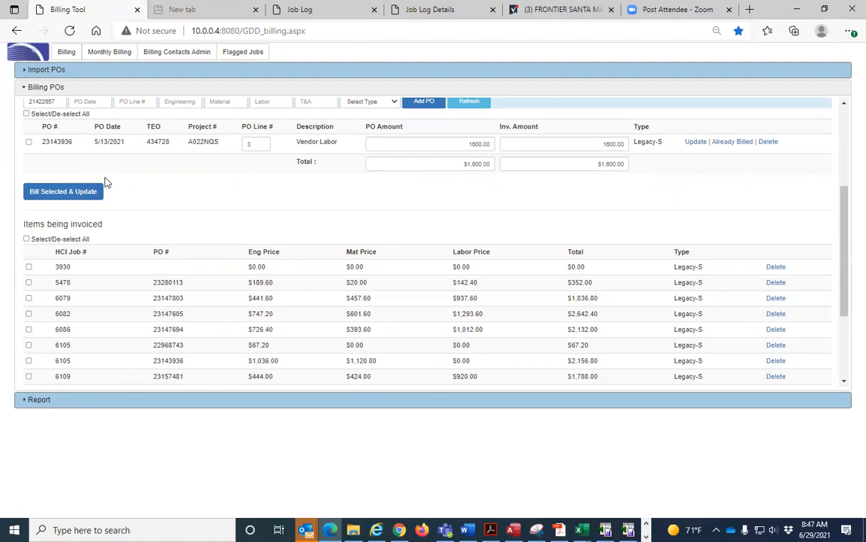
pyautogui.scroll(1, 188, 225)
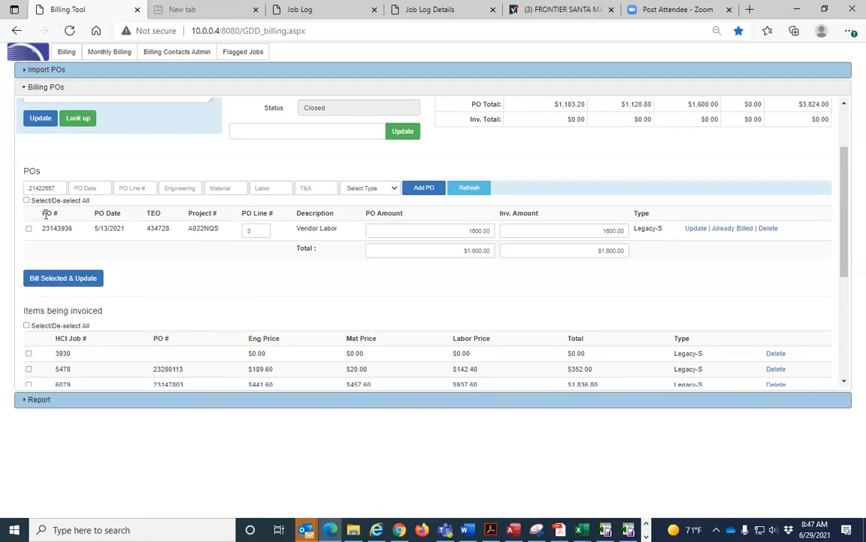
pyautogui.click(26, 200)
pyautogui.click(75, 282)
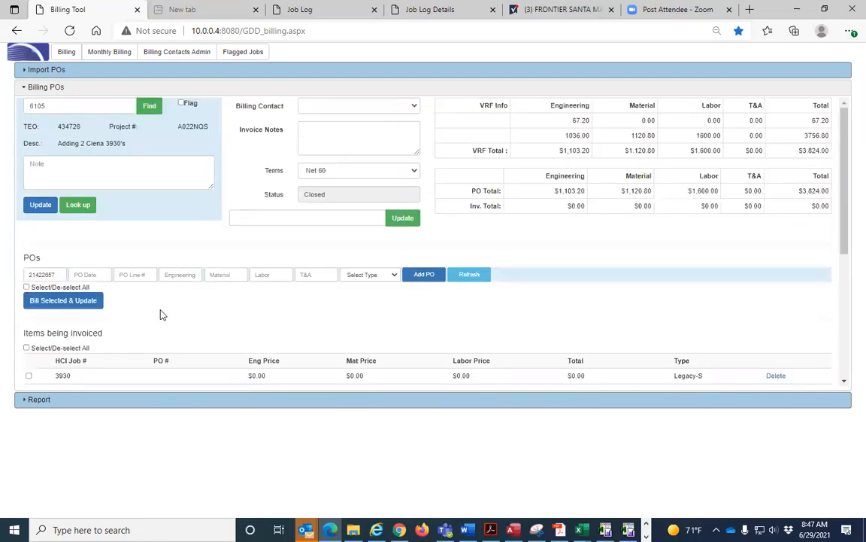
pyautogui.scroll(-2, 161, 315)
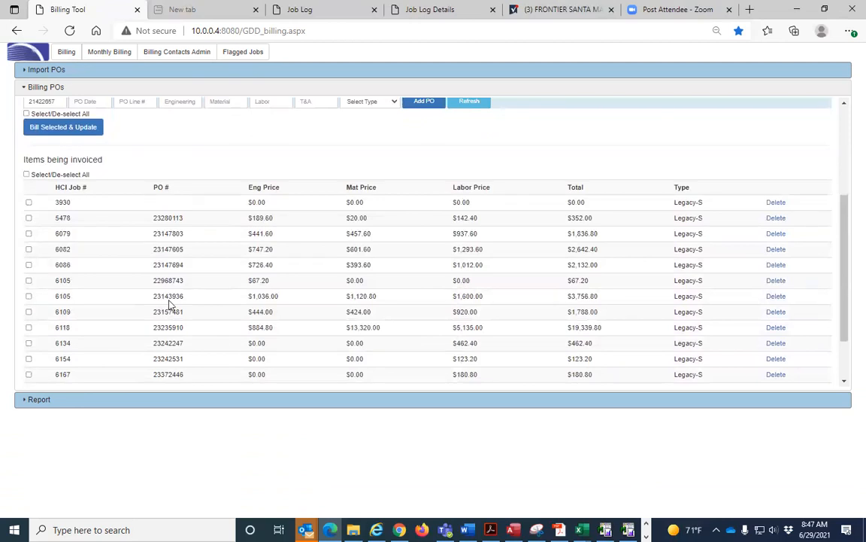
# Invoice all items being invoiced except the one for job 3930.
pyautogui.scroll(-1, 170, 303)
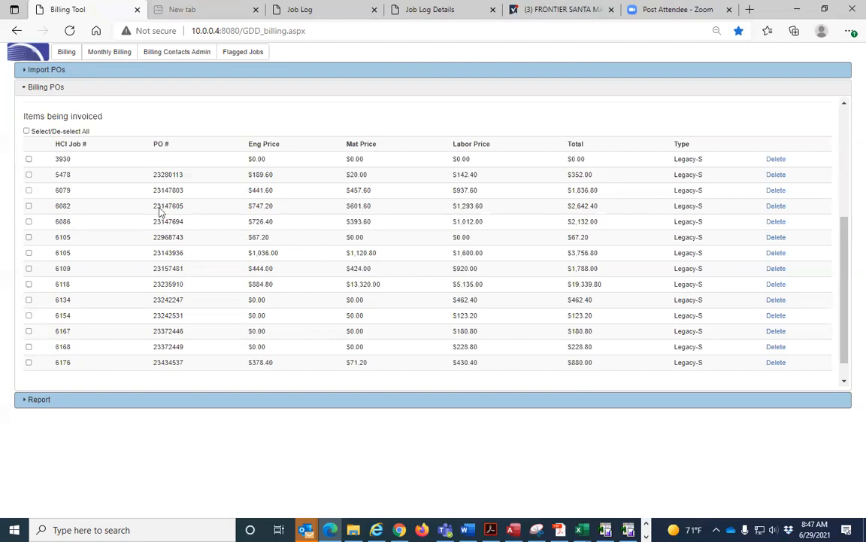
pyautogui.click(27, 132)
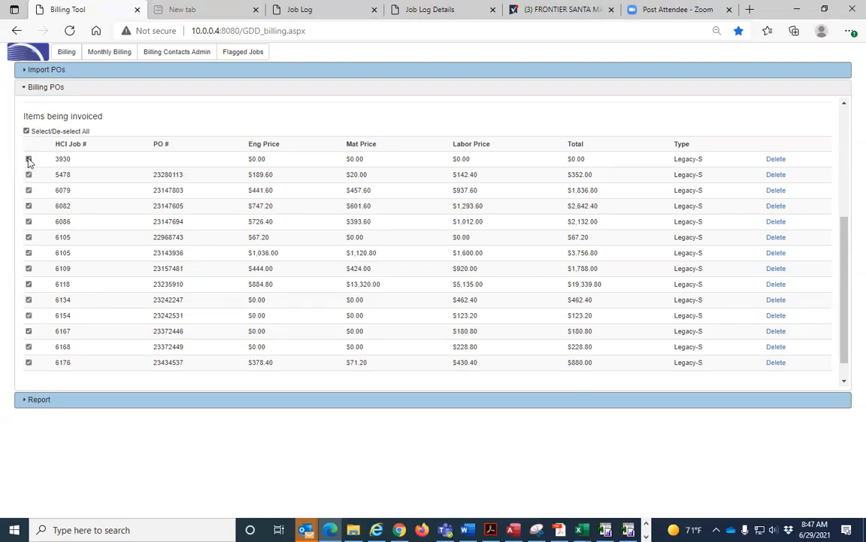
pyautogui.click(29, 159)
pyautogui.scroll(-1, 121, 291)
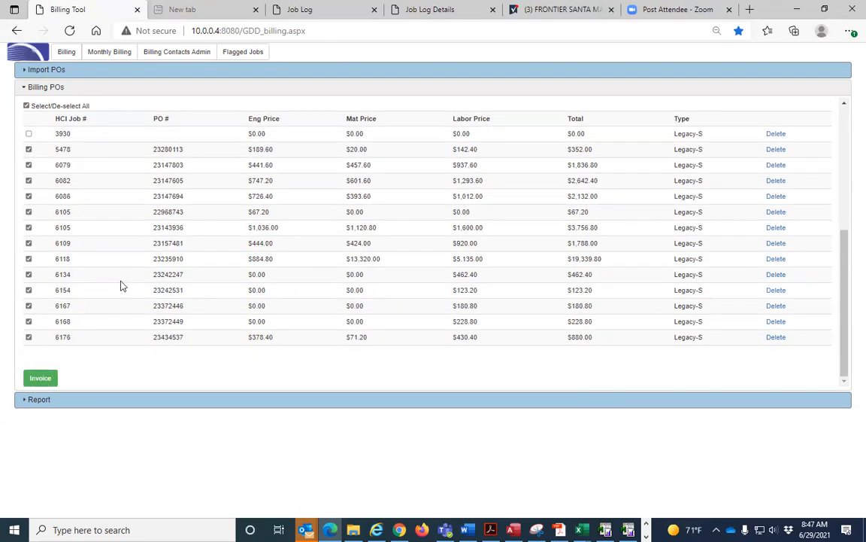
pyautogui.click(41, 378)
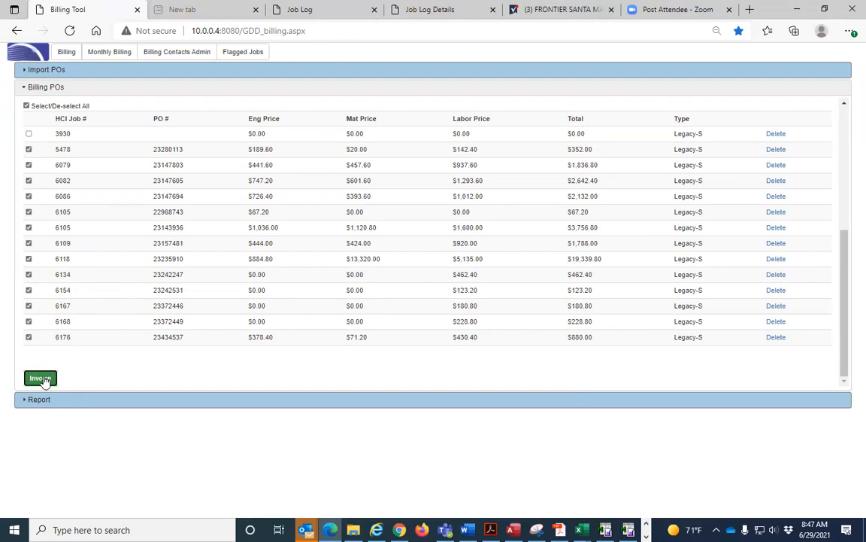
pyautogui.scroll(-1, 145, 352)
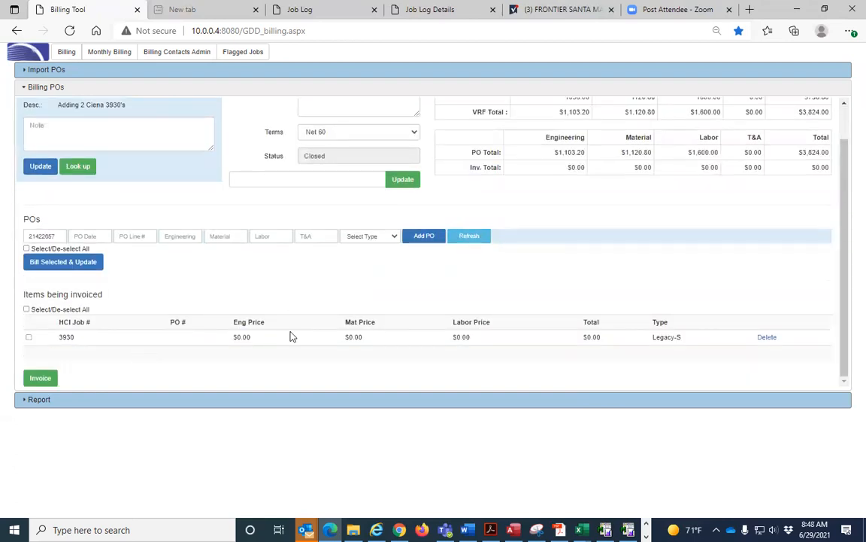
# Run the billing report for 6/29/2021 and get the invoices of that date.
pyautogui.click(110, 407)
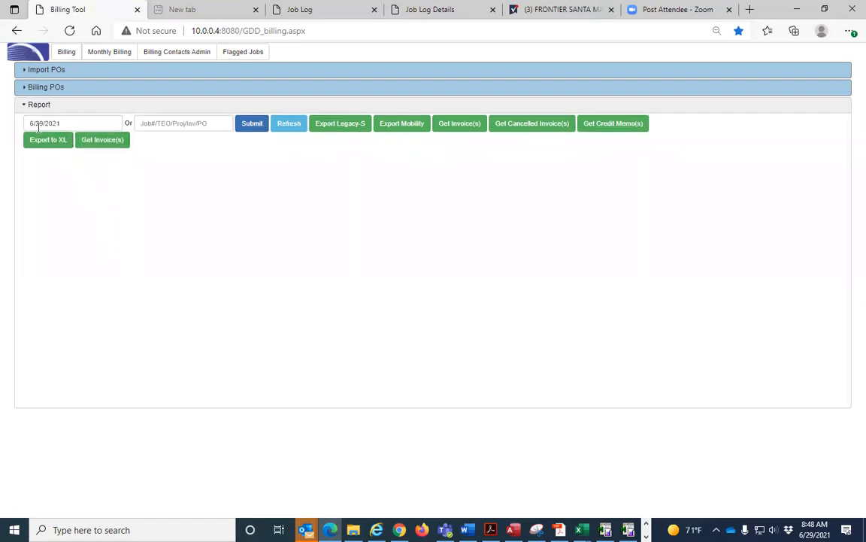
pyautogui.click(253, 125)
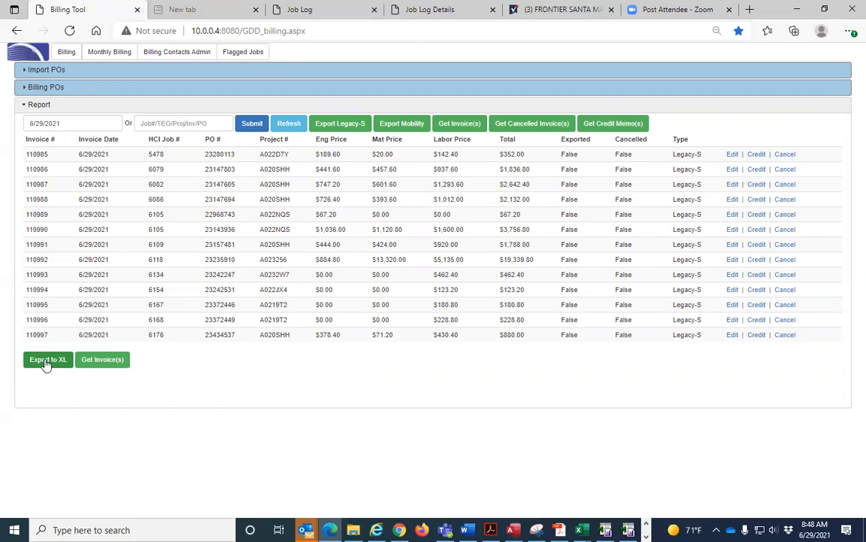
pyautogui.click(117, 366)
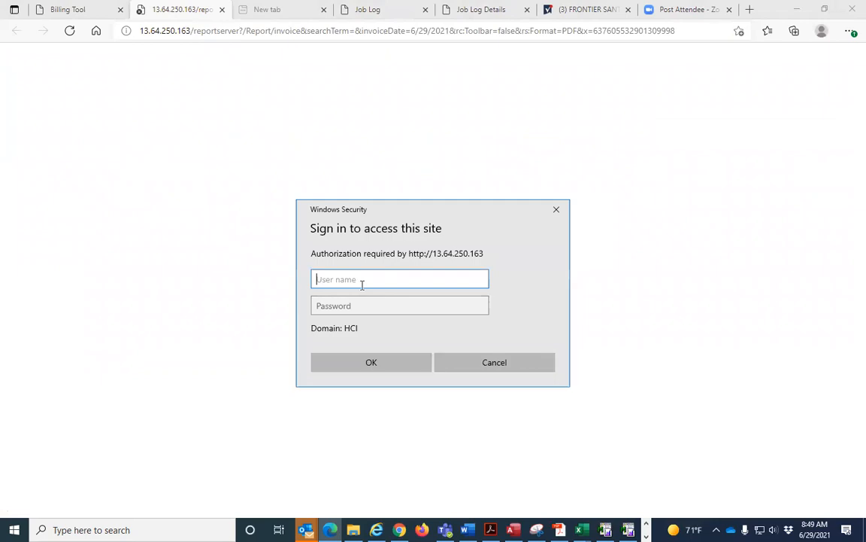
# Sign in to the report server as reports with the account password and open the downloaded invoice (15).pdf.
pyautogui.write('r')
pyautogui.press('BackSpace')
pyautogui.write('reports')
pyautogui.press('Tab')
pyautogui.write('*')
pyautogui.press('BackSpace')
pyautogui.write('*******')
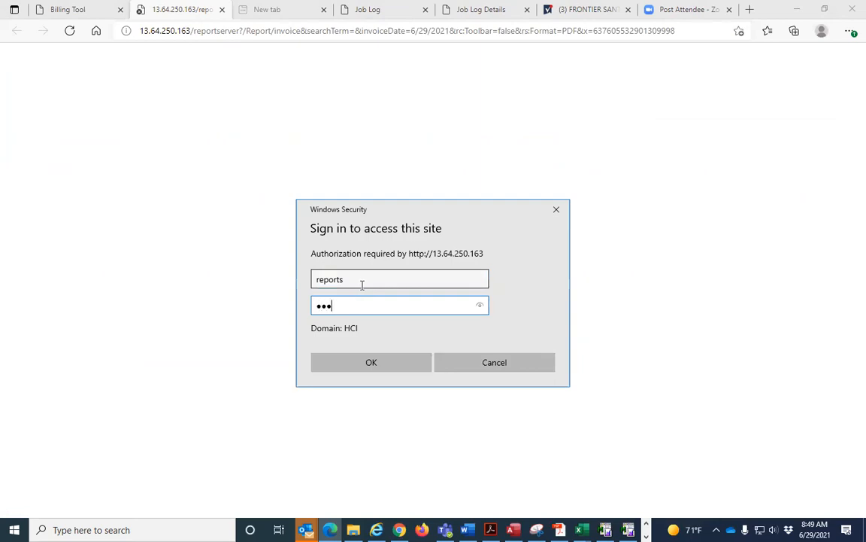
pyautogui.write('*')
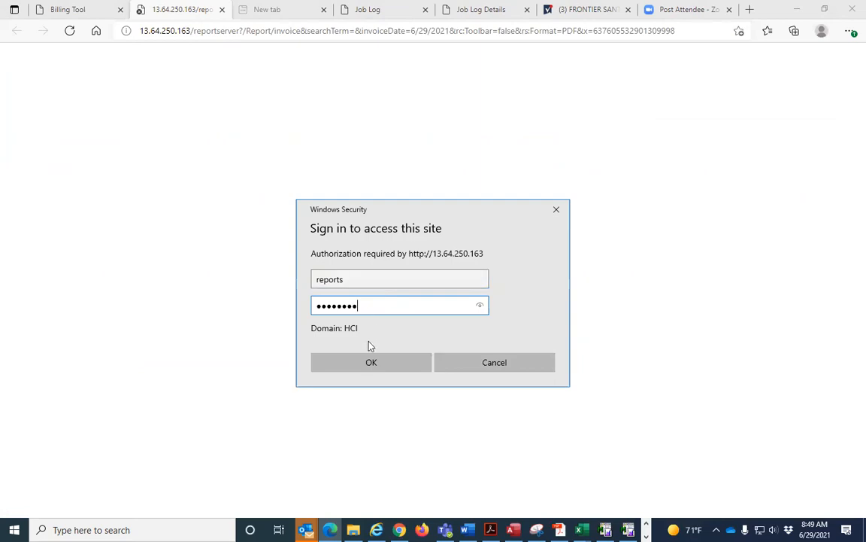
pyautogui.click(368, 368)
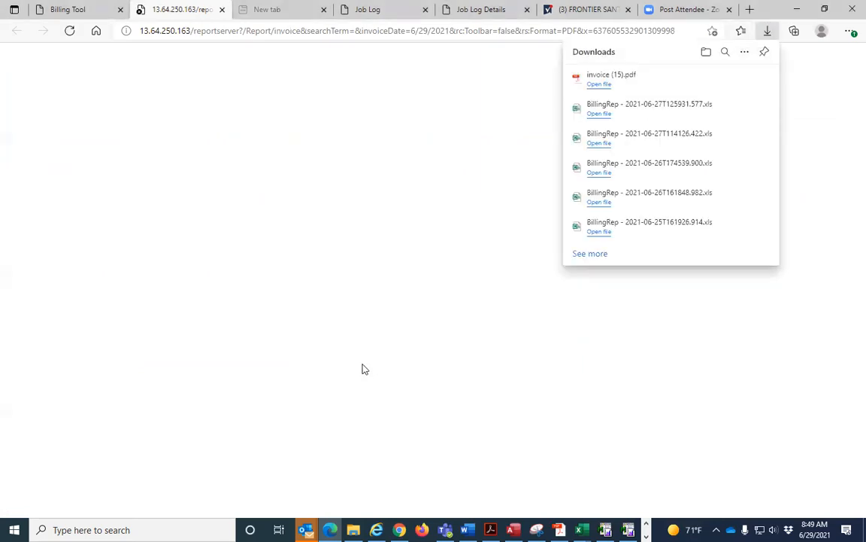
pyautogui.click(593, 83)
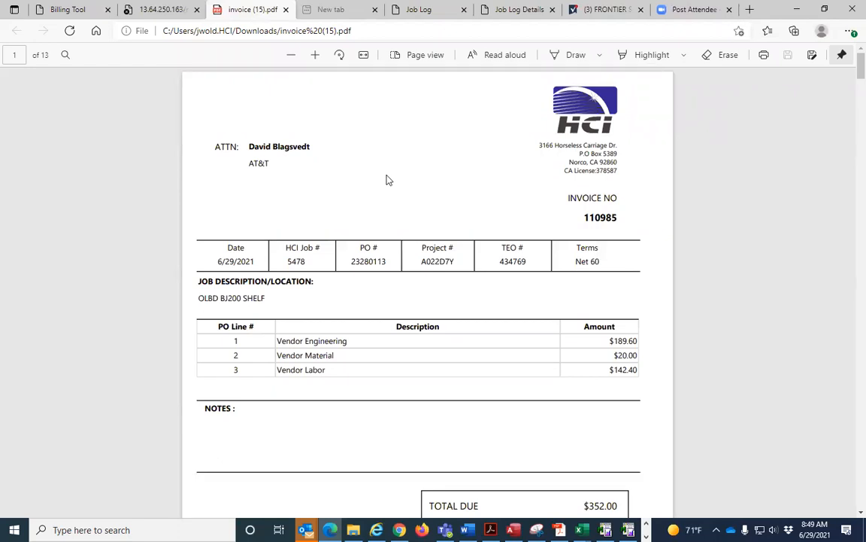
# Look through the first invoices in invoice (15).pdf and close the document.
pyautogui.scroll(-8, 386, 181)
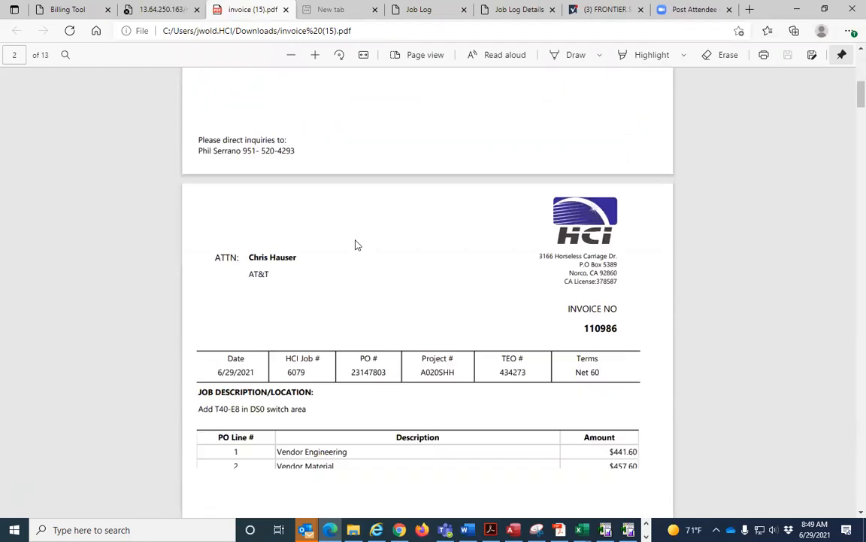
pyautogui.scroll(2, 282, 195)
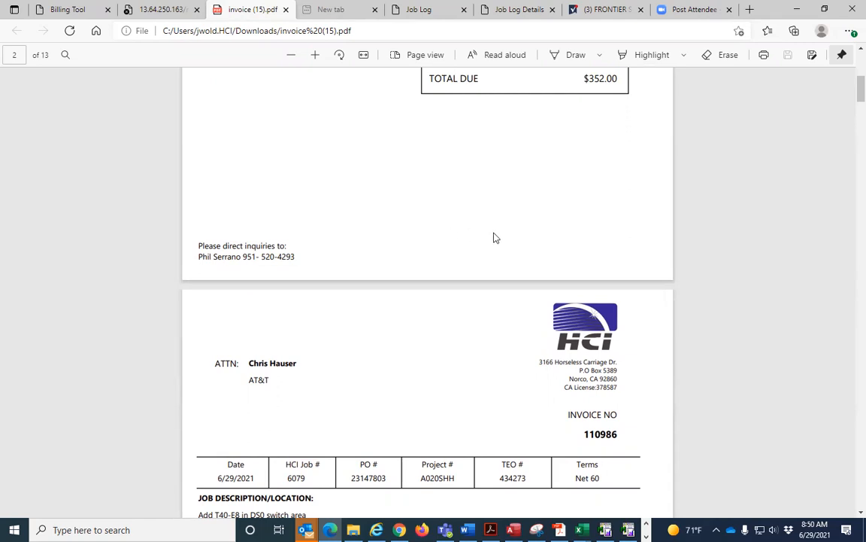
pyautogui.scroll(5, 509, 240)
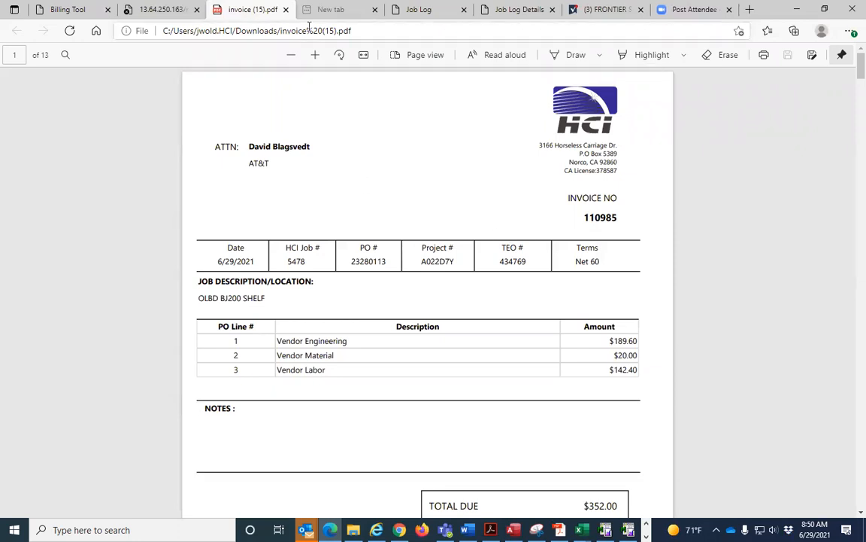
pyautogui.click(286, 9)
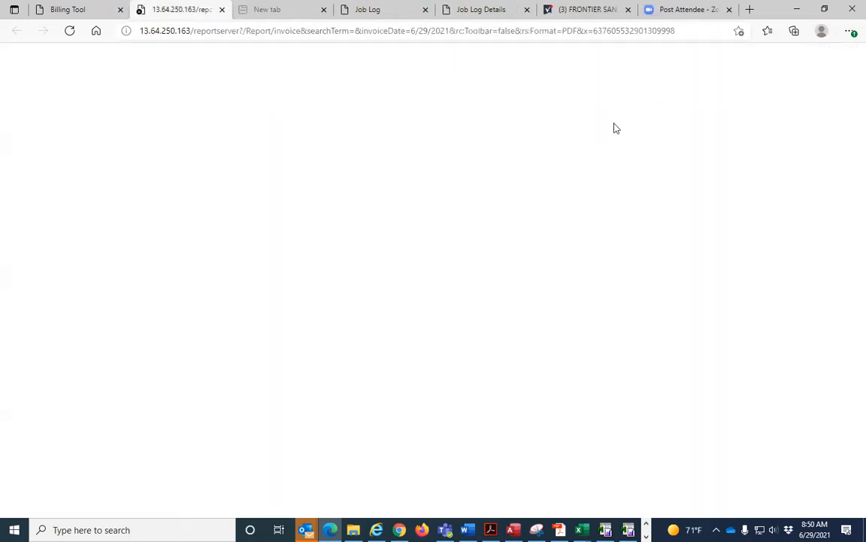
pyautogui.click(684, 15)
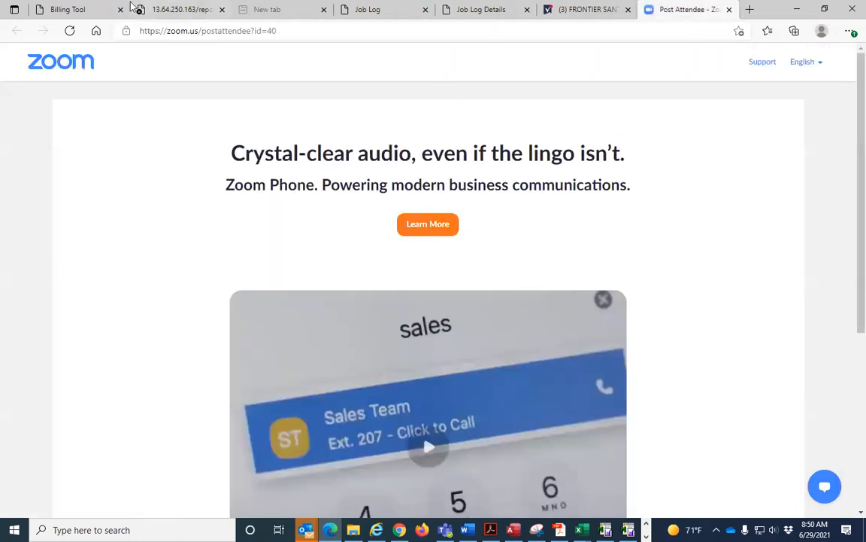
# Return to the Billing Tool report, view the credit form for invoice 110989 and close it without crediting any amount.
pyautogui.click(68, 9)
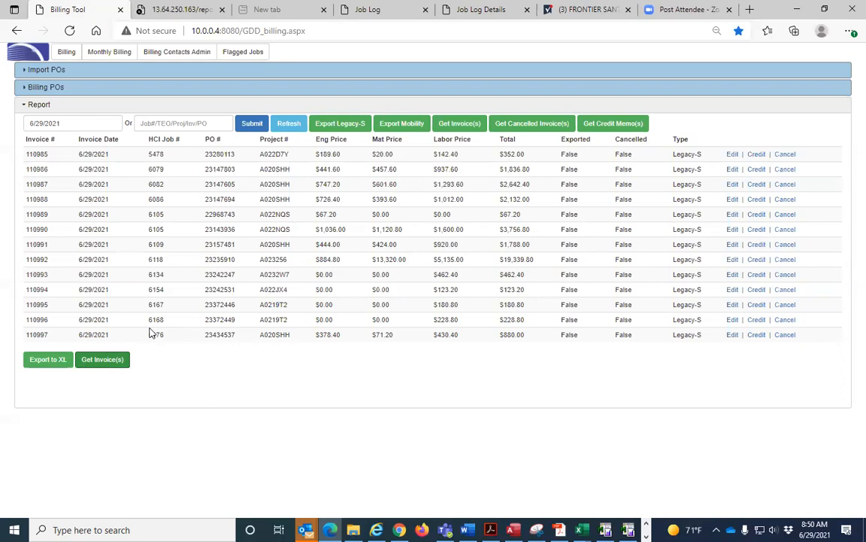
pyautogui.click(760, 216)
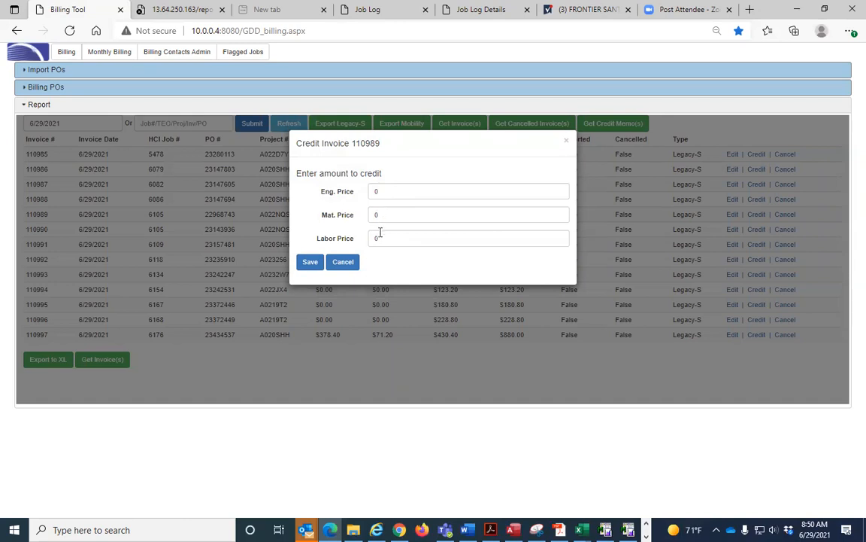
pyautogui.click(345, 263)
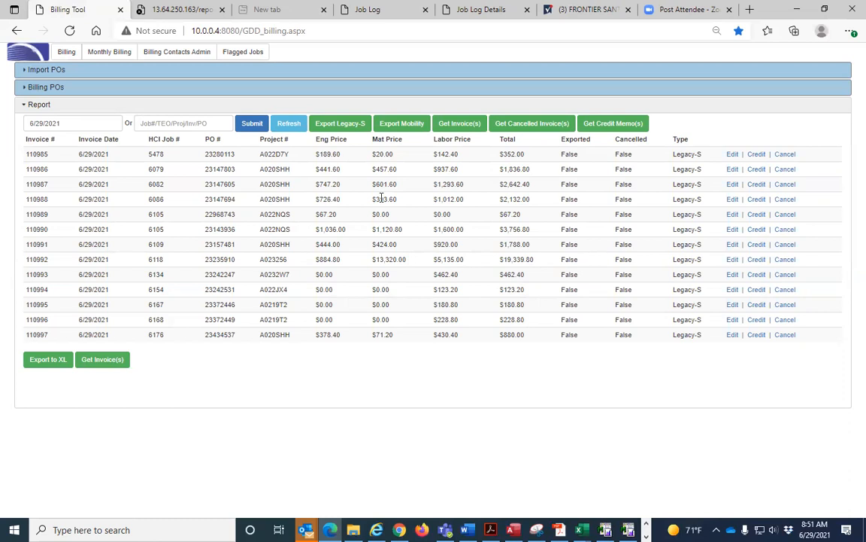
# Run the billing report for invoice date 6/23/2021 and look through the listed invoices.
pyautogui.tripleClick(61, 122)
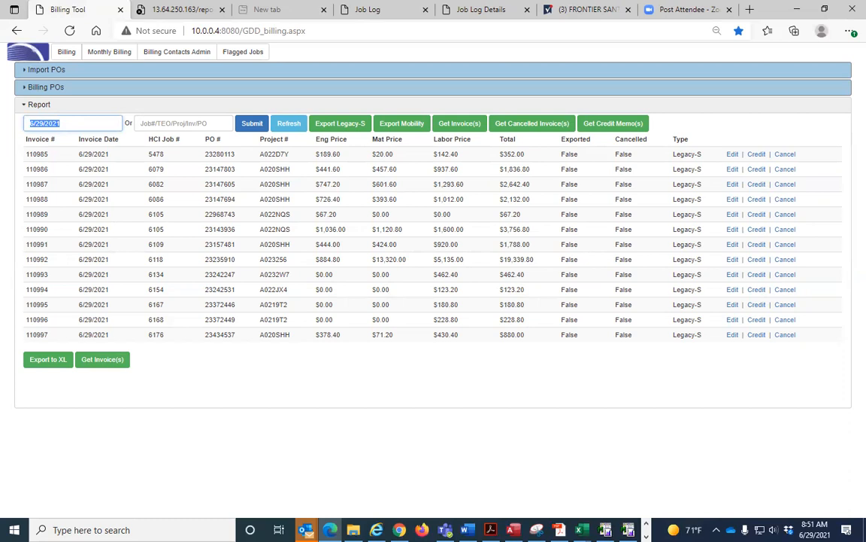
pyautogui.write('2/')
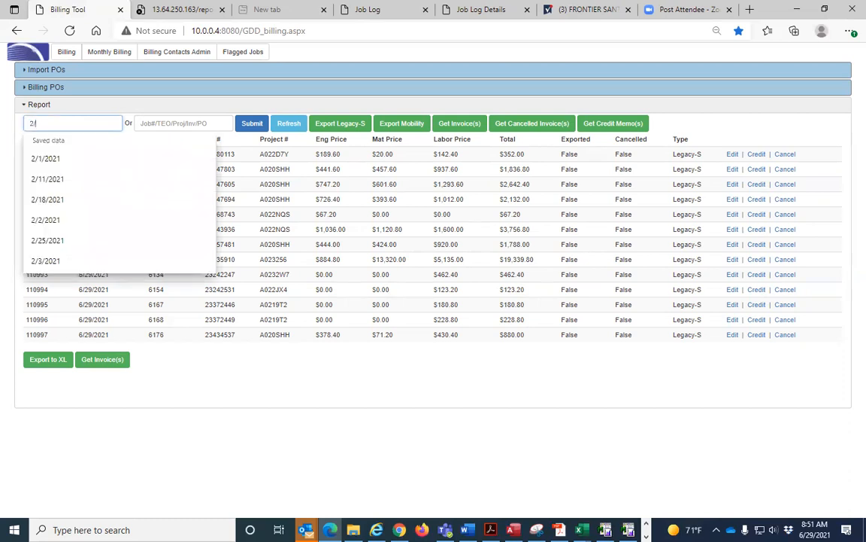
pyautogui.press('BackSpace')
pyautogui.press('BackSpace')
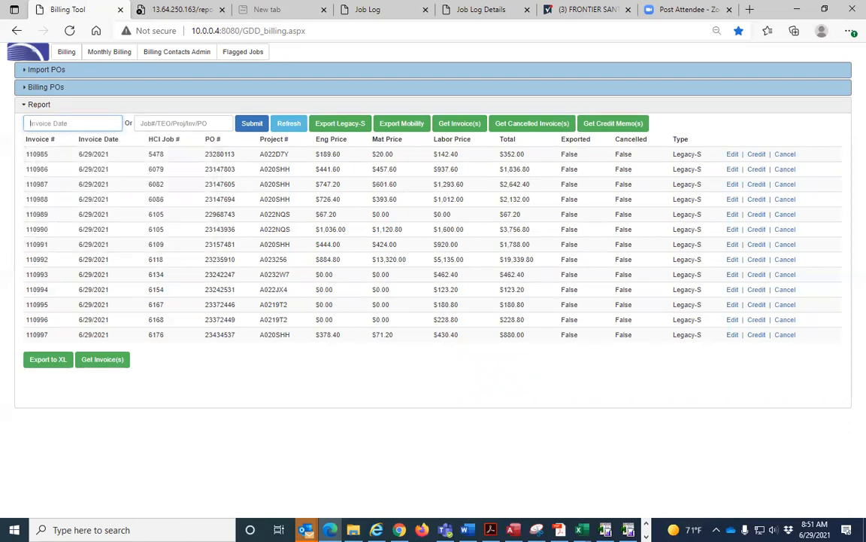
pyautogui.write('6/')
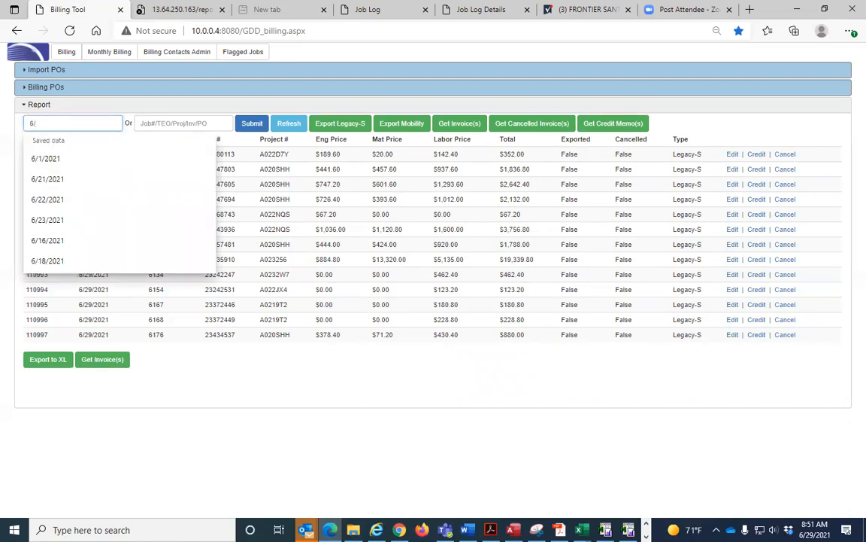
pyautogui.write('29/2021')
pyautogui.press('Return')
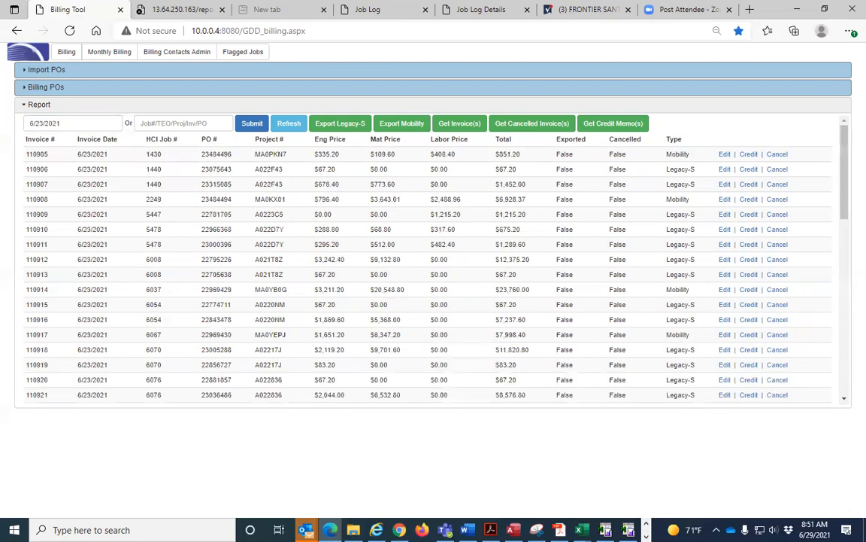
pyautogui.scroll(-3, 288, 240)
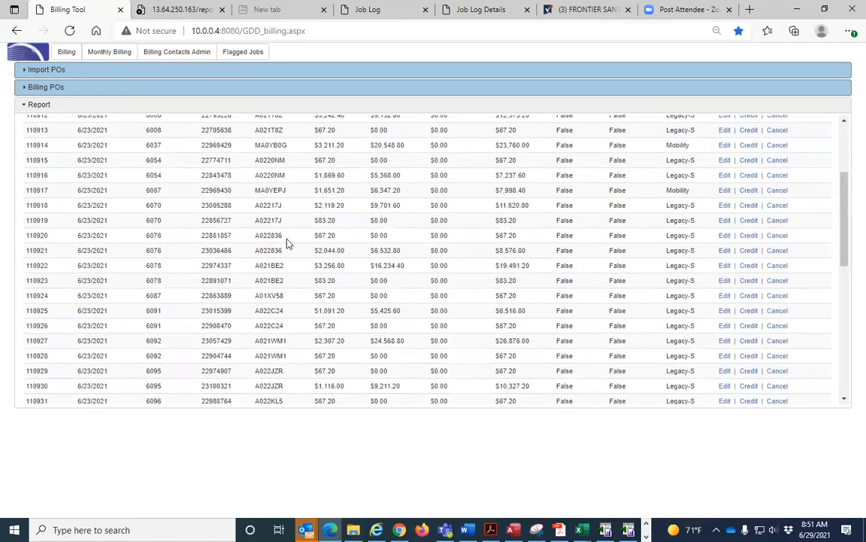
pyautogui.scroll(-7, 288, 242)
pyautogui.scroll(-1, 285, 241)
pyautogui.scroll(10, 286, 235)
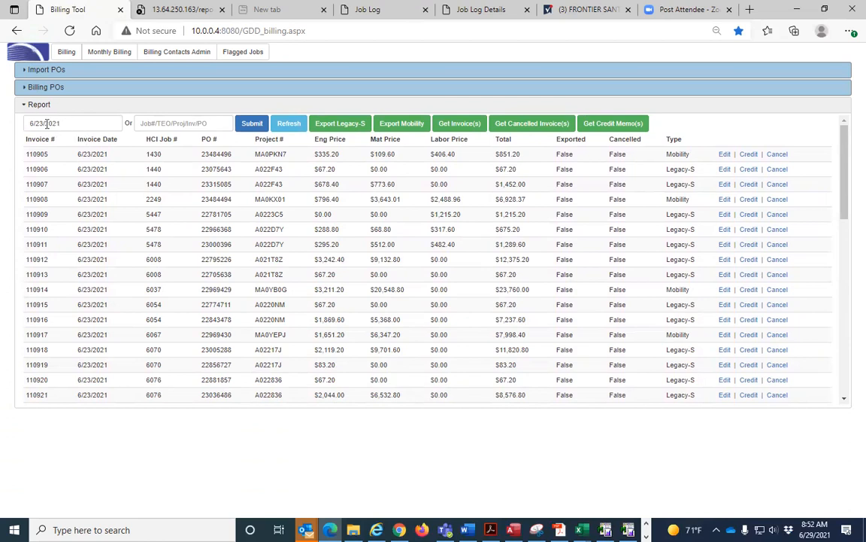
# Clear the invoice date and search the billing report for job 1430.
pyautogui.moveTo(70, 121); pyautogui.dragTo(25, 127)
pyautogui.press('BackSpace')
pyautogui.click(161, 124)
pyautogui.write('25')
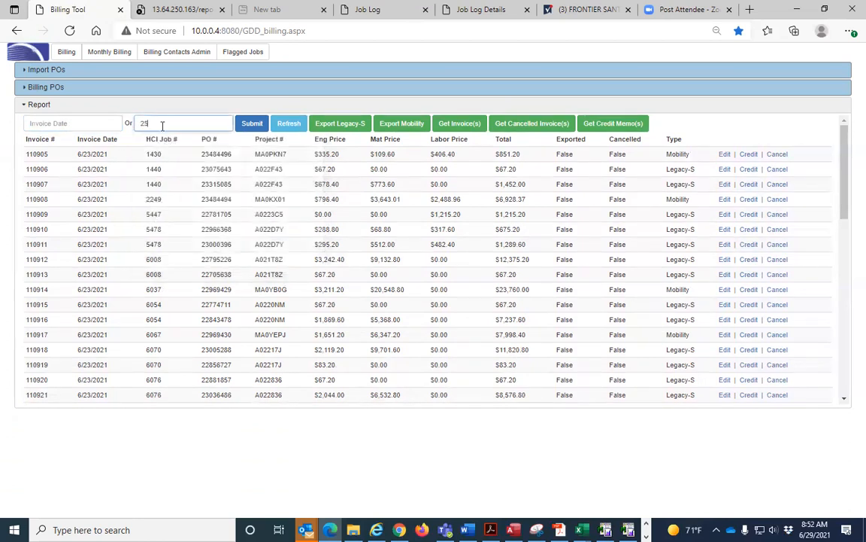
pyautogui.press('BackSpace')
pyautogui.press('BackSpace')
pyautogui.write('1430')
pyautogui.press('Return')
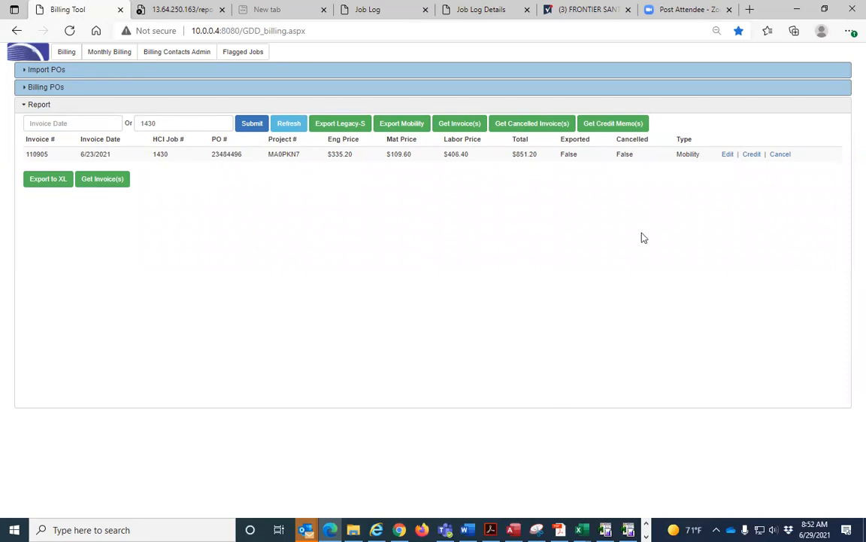
# View the price edit form of job 1430's invoice and close it without saving.
pyautogui.click(727, 156)
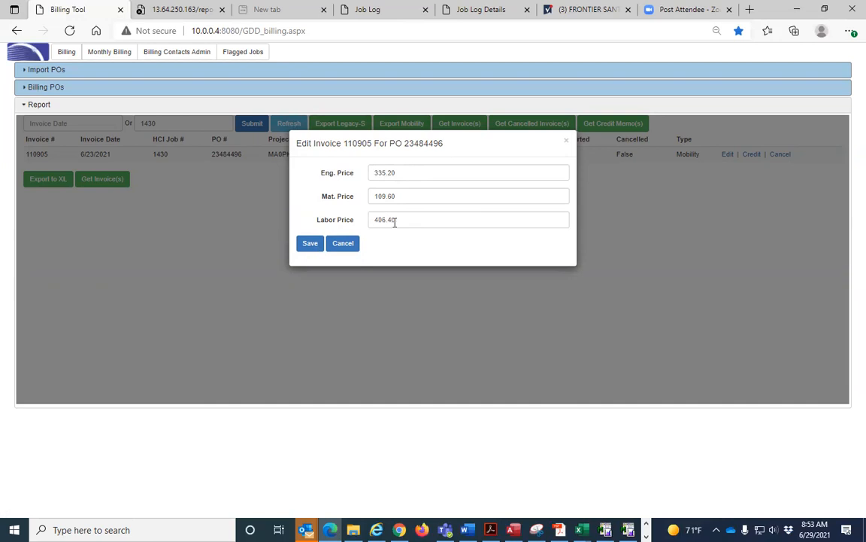
pyautogui.click(343, 244)
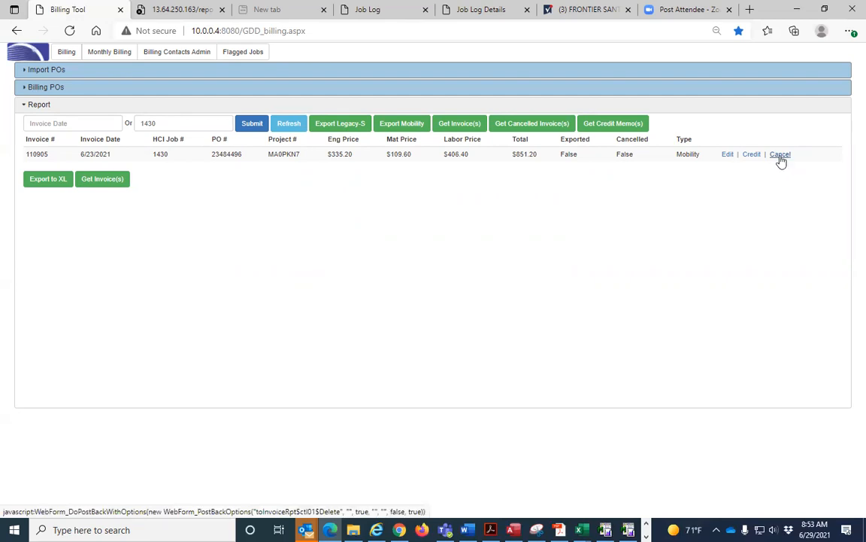
# Review the Billing POs, Report and Import POs sections of the Billing Tool.
pyautogui.click(186, 89)
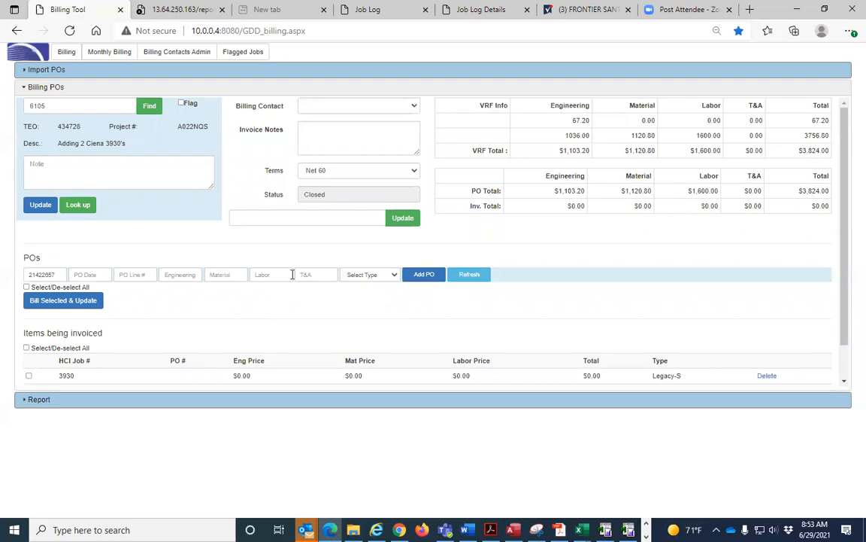
pyautogui.click(231, 405)
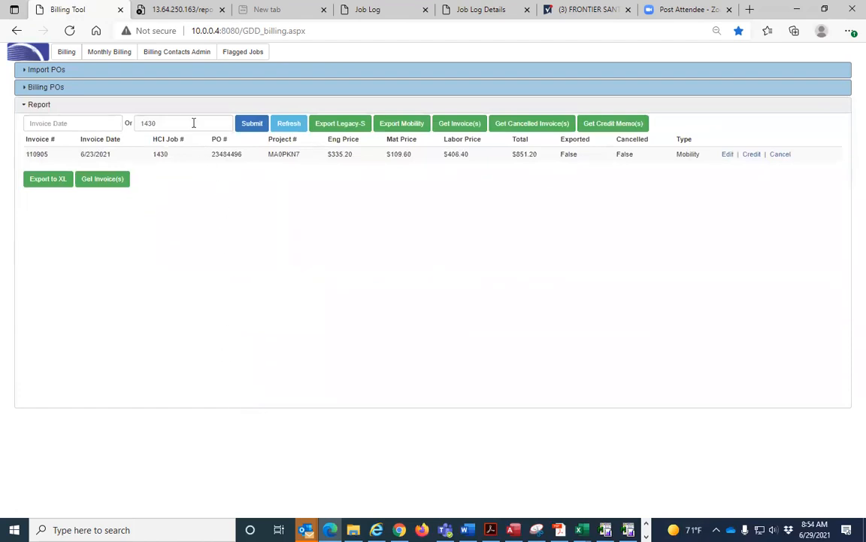
pyautogui.click(164, 87)
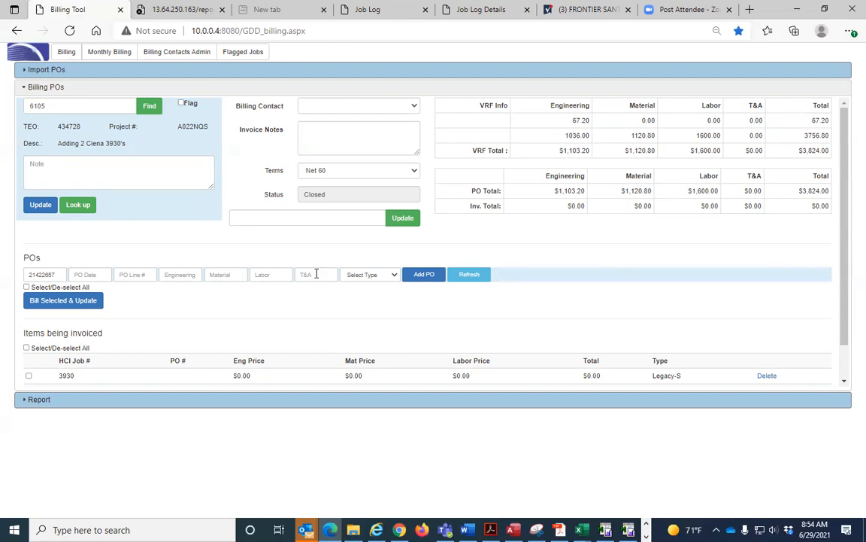
pyautogui.click(201, 70)
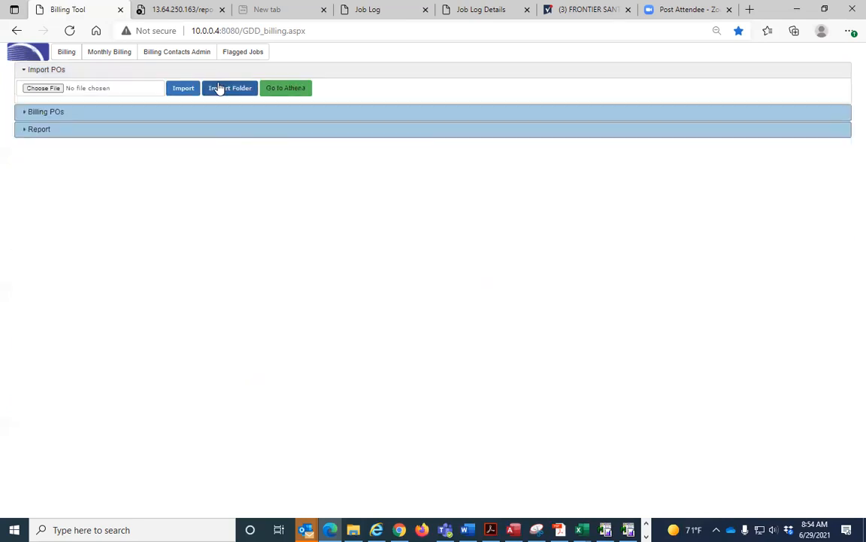
# Go back to the Billing POs of job 6105 and check the Billing Contact choices without selecting one.
pyautogui.click(140, 113)
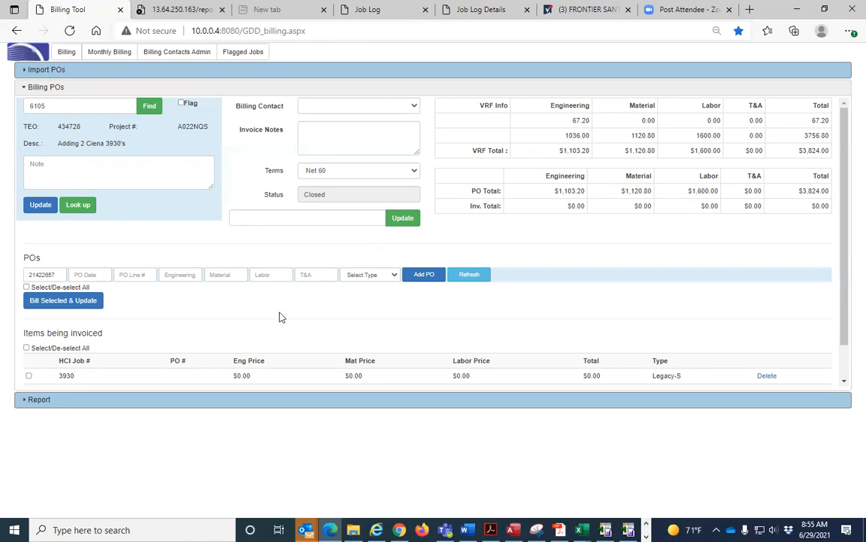
pyautogui.scroll(-1, 279, 317)
pyautogui.scroll(1, 280, 316)
pyautogui.click(416, 107)
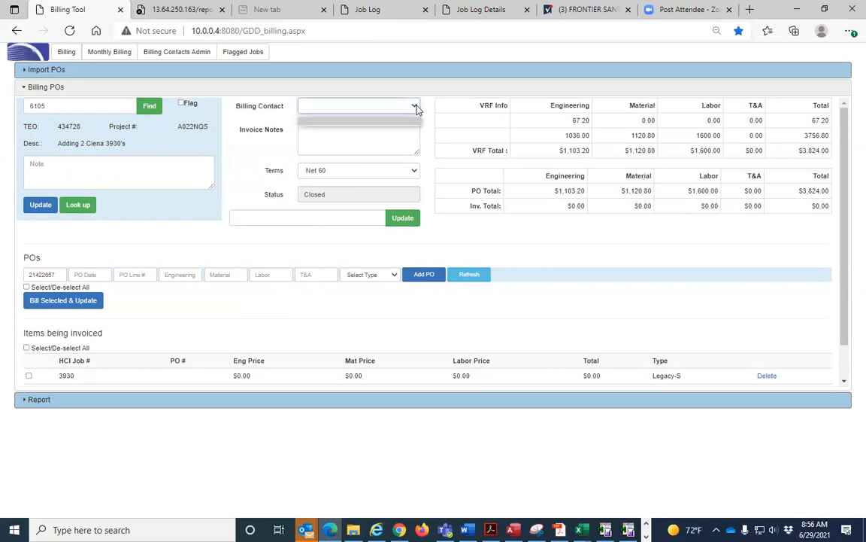
pyautogui.click(416, 112)
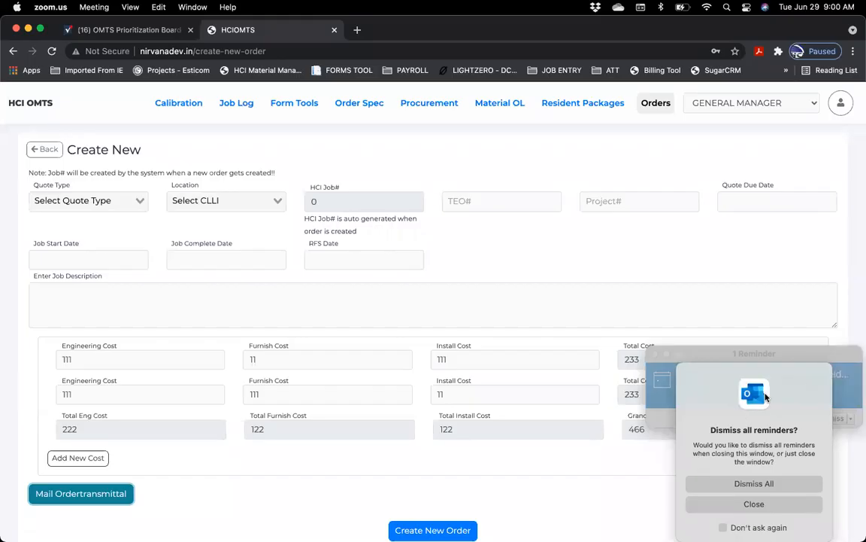
# Dismiss all Outlook reminders covering the HCI OMTS new order form.
pyautogui.click(581, 507)
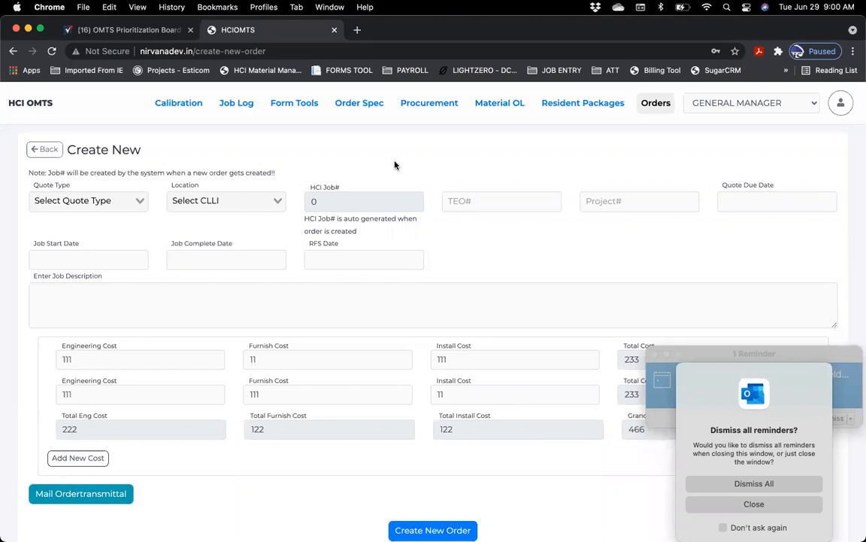
pyautogui.scroll(-1, 322, 264)
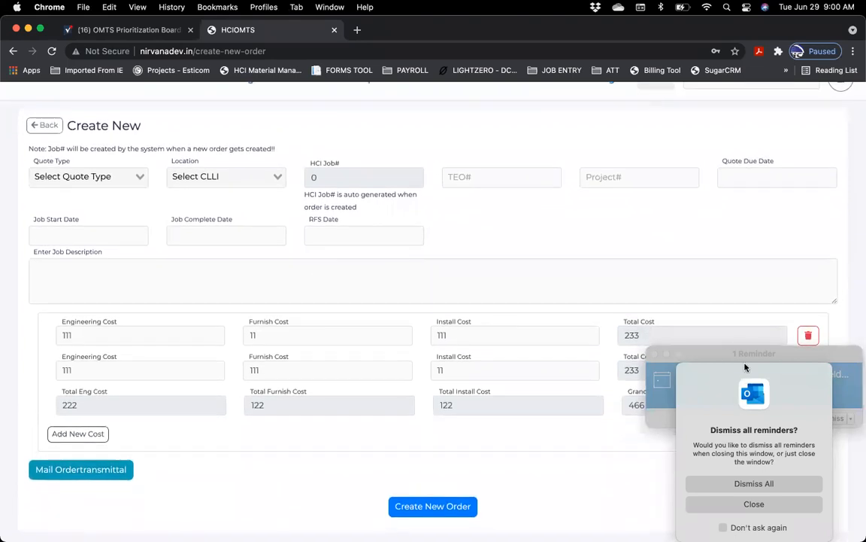
pyautogui.click(713, 482)
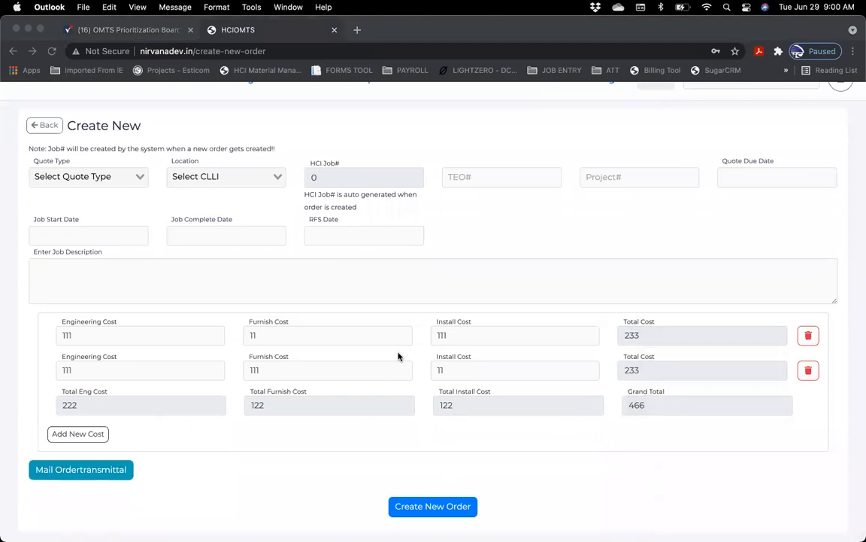
pyautogui.scroll(1, 584, 293)
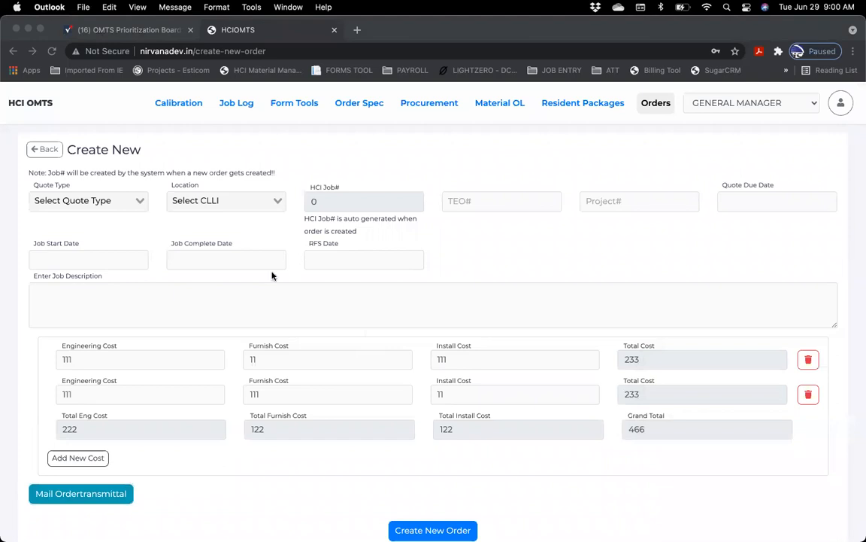
# Examine the Forms Tool, Billing System and Job Log rows on the OMTS Prioritization Board and return to HCI OMTS.
pyautogui.click(142, 32)
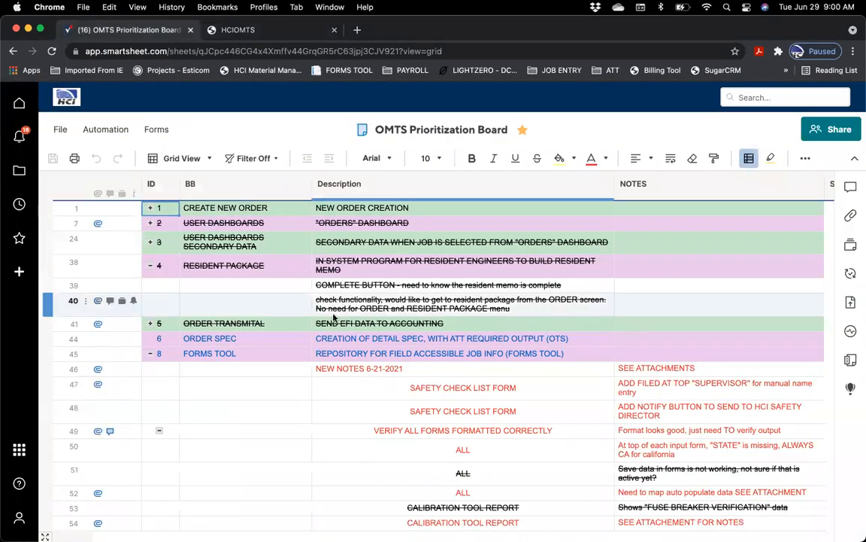
pyautogui.scroll(-10, 335, 316)
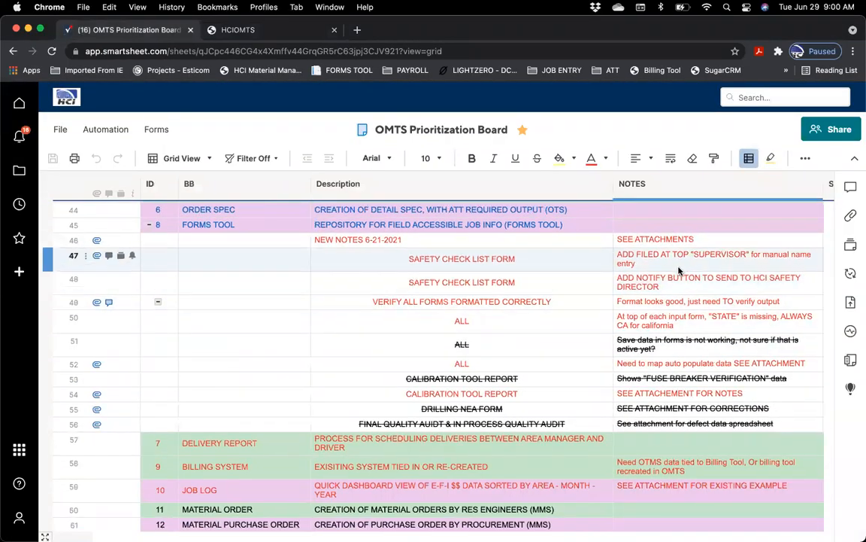
pyautogui.scroll(2, 662, 286)
pyautogui.hscroll(3, 662, 286)
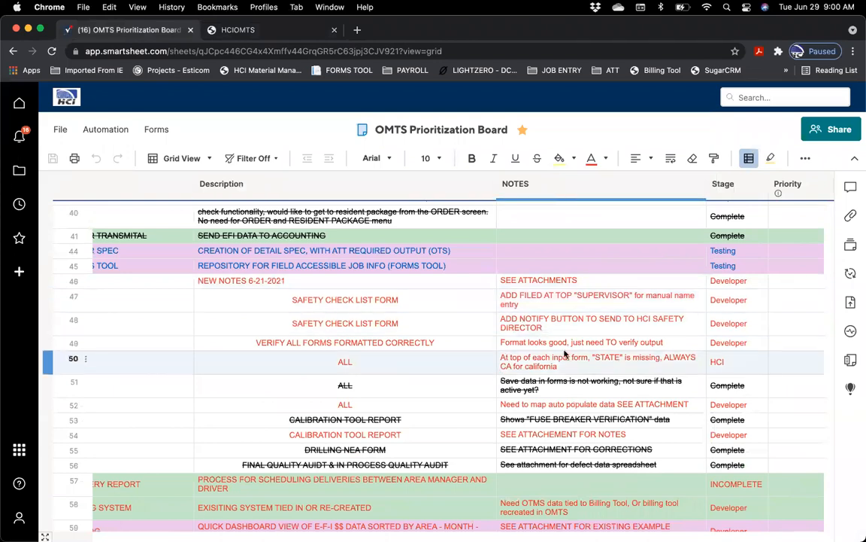
pyautogui.hscroll(-3, 511, 392)
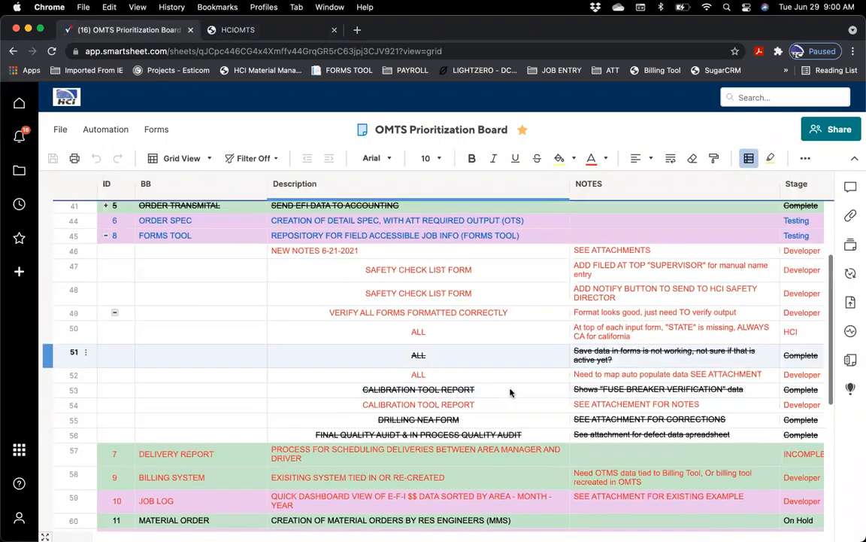
pyautogui.click(238, 29)
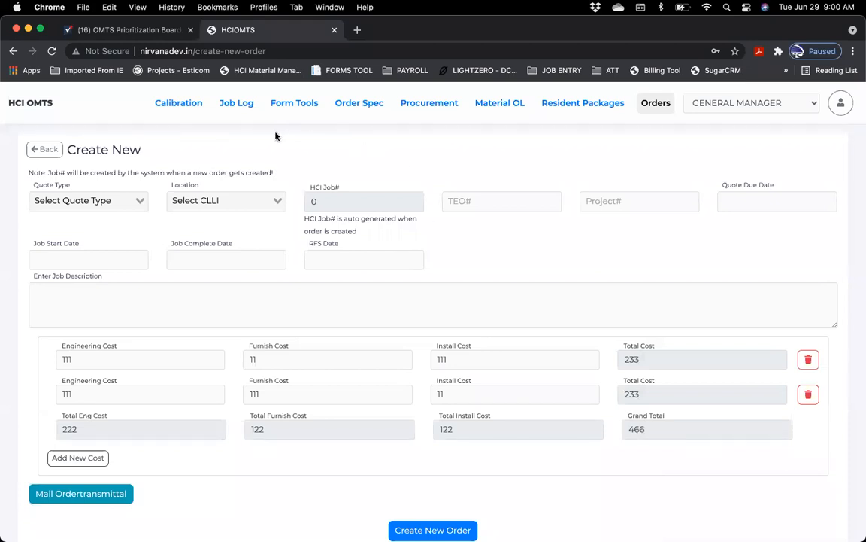
# Open the Form Tools documents of job 3017 at office GRGVCA01 and go to its list of added forms.
pyautogui.click(296, 111)
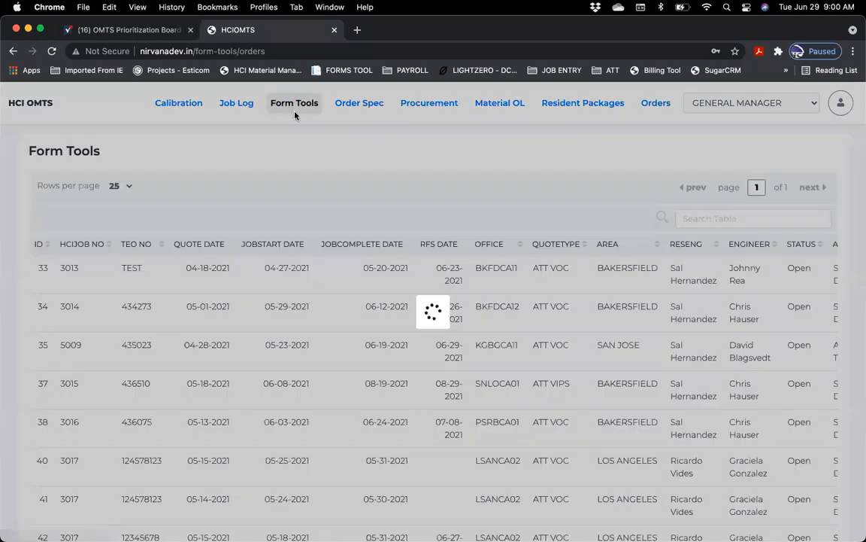
pyautogui.scroll(-3, 267, 459)
pyautogui.click(203, 498)
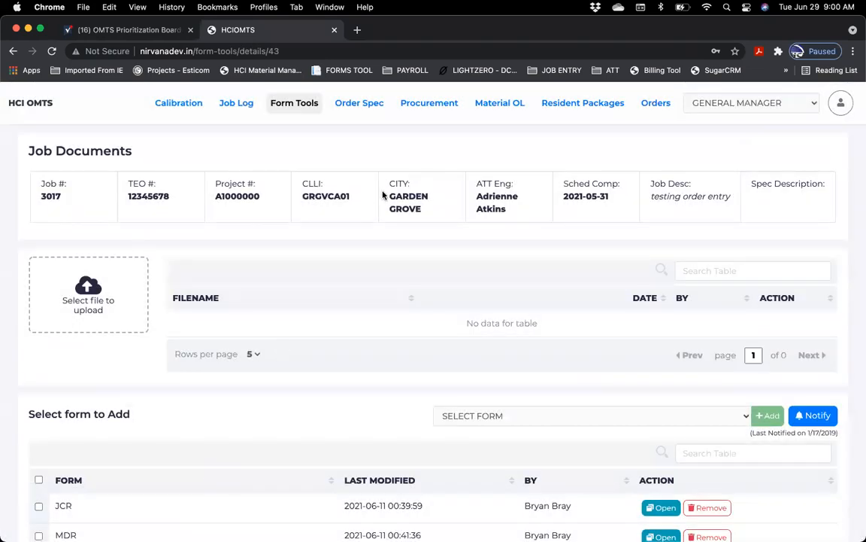
pyautogui.scroll(-2, 367, 339)
pyautogui.scroll(-6, 366, 338)
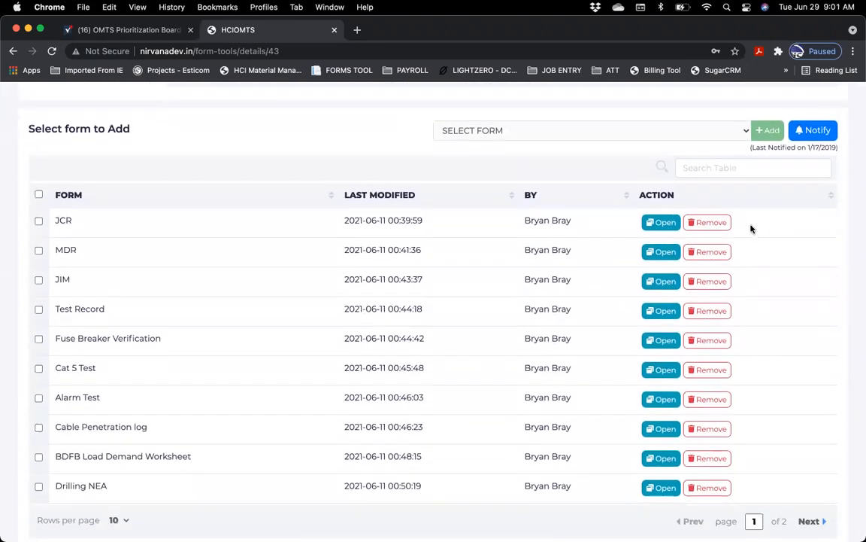
# Open the job's JCR form, review its checklist questions and reviewer fields, and close it without saving.
pyautogui.scroll(-1, 751, 229)
pyautogui.click(662, 204)
pyautogui.scroll(-9, 339, 372)
pyautogui.scroll(-5, 339, 372)
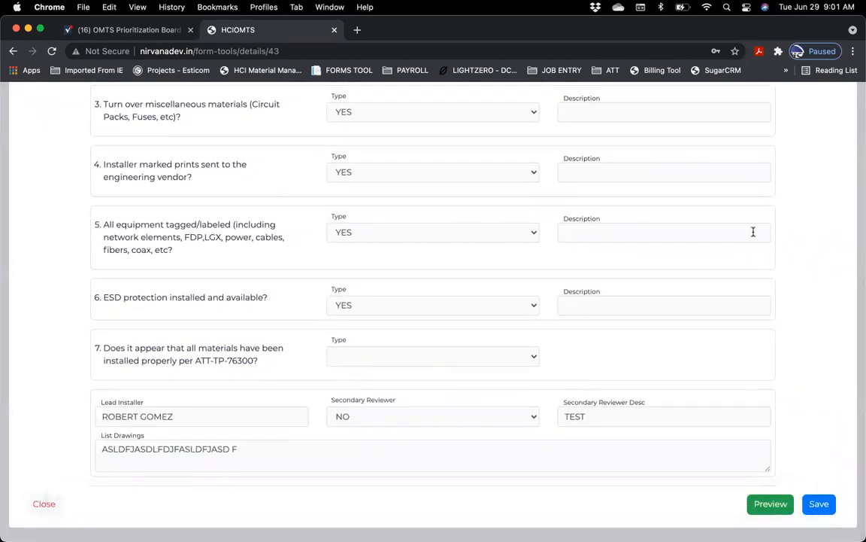
pyautogui.scroll(15, 753, 231)
pyautogui.click(833, 116)
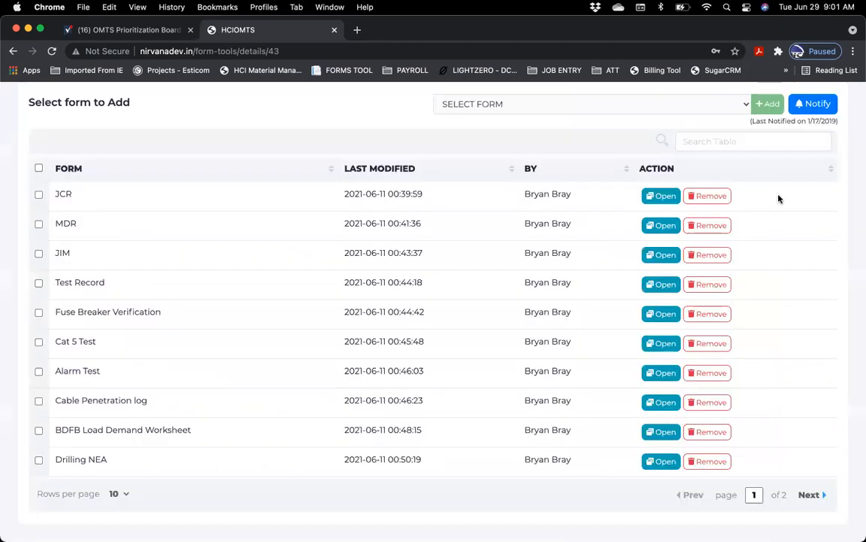
pyautogui.scroll(8, 731, 275)
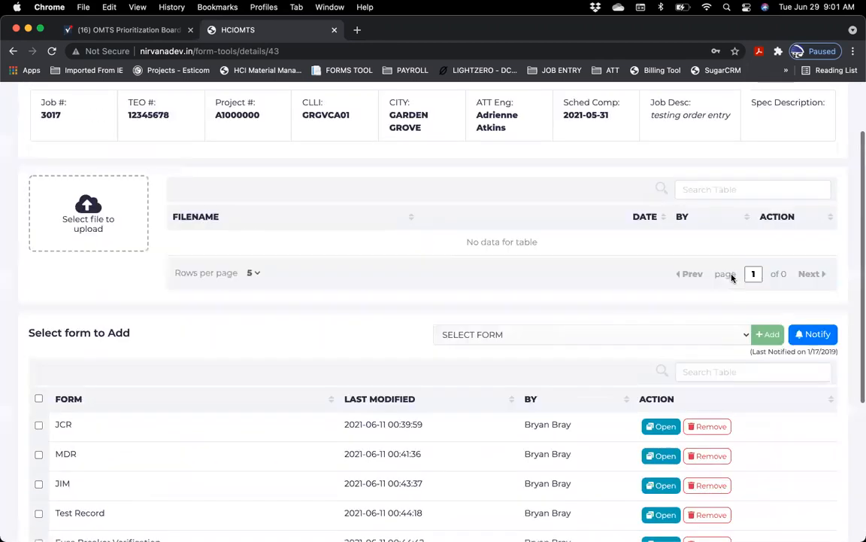
pyautogui.scroll(-4, 731, 274)
pyautogui.scroll(-4, 731, 273)
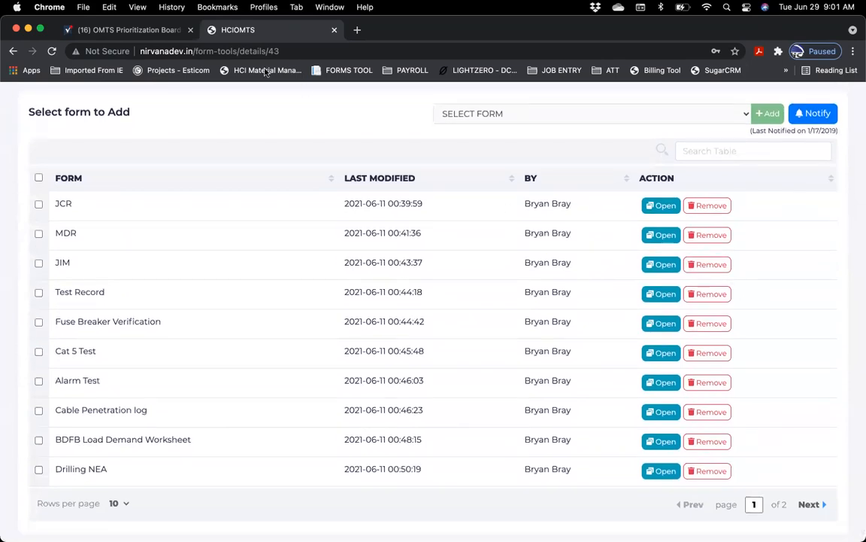
# Check the Forms Tool notes on the OMTS Prioritization Board and return to the job's documents in HCI OMTS.
pyautogui.click(150, 29)
pyautogui.click(438, 352)
pyautogui.scroll(-2, 438, 353)
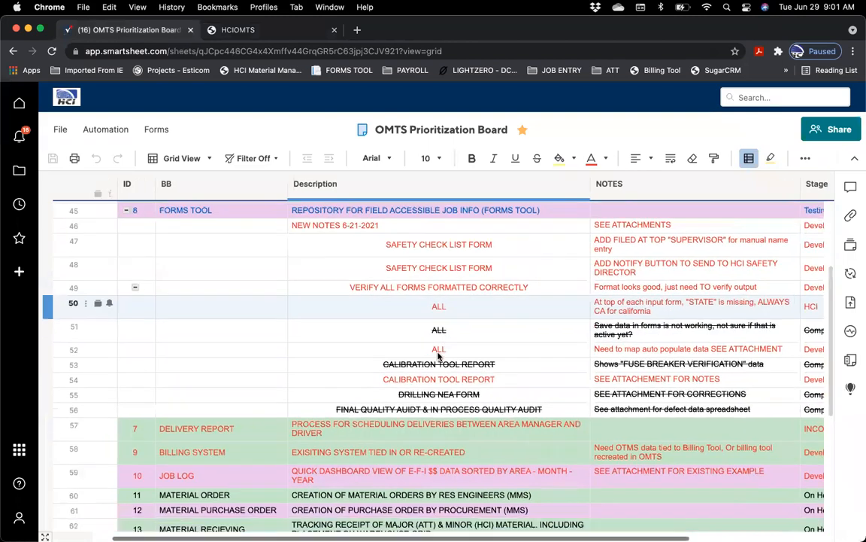
pyautogui.scroll(2, 438, 354)
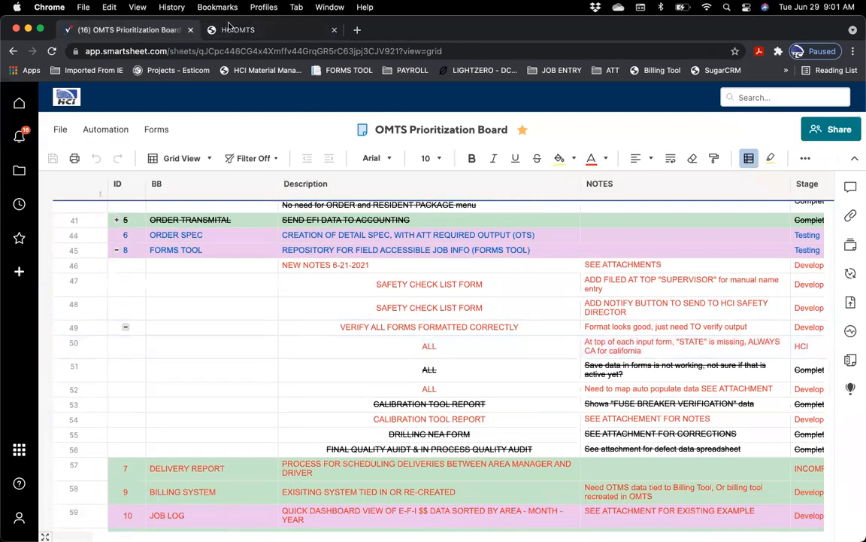
pyautogui.click(243, 28)
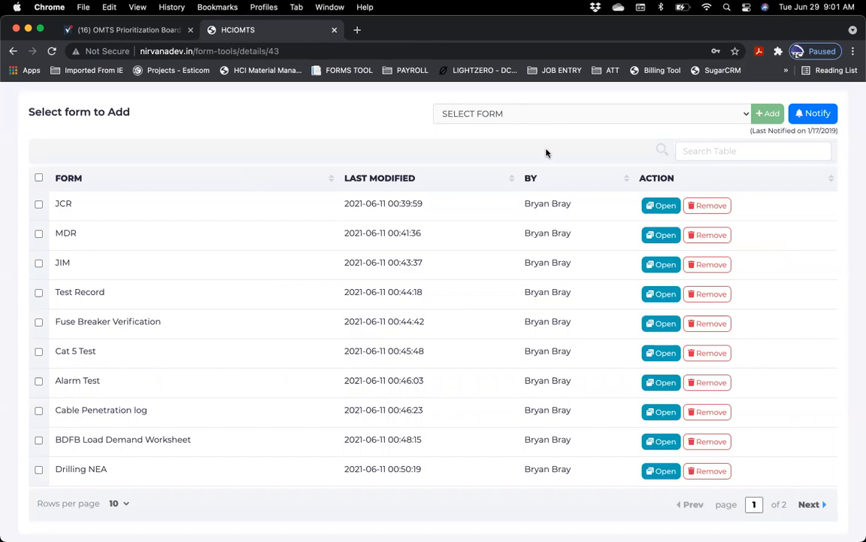
# Examine the Job Documents page from the job details and file upload area down to the list of added forms.
pyautogui.scroll(5, 860, 151)
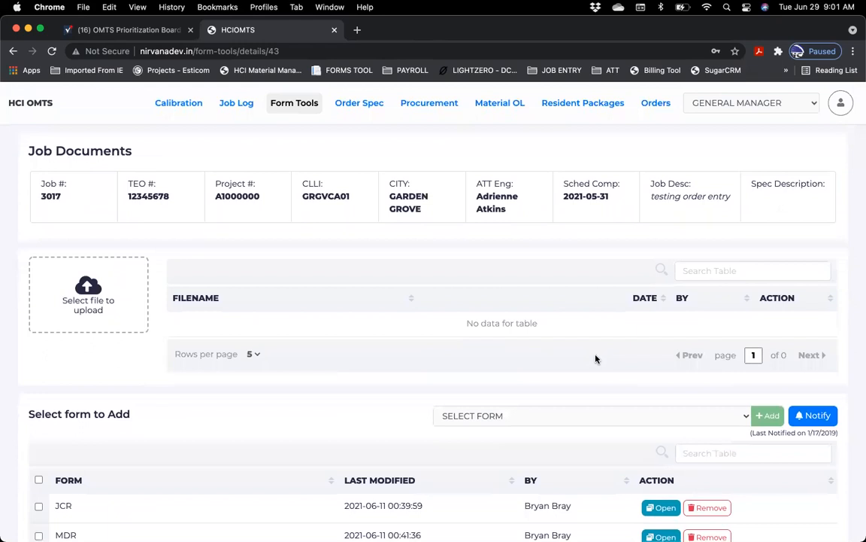
pyautogui.scroll(-5, 596, 358)
pyautogui.scroll(-1, 596, 358)
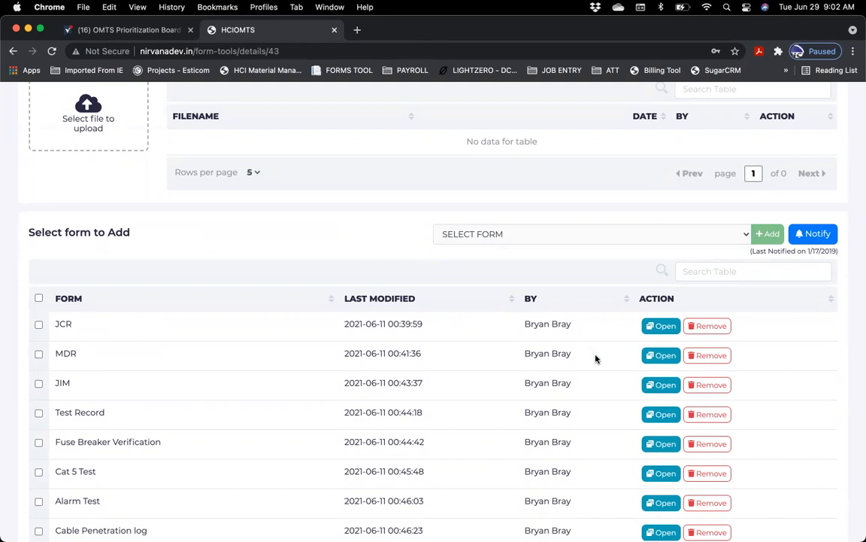
pyautogui.scroll(5, 550, 349)
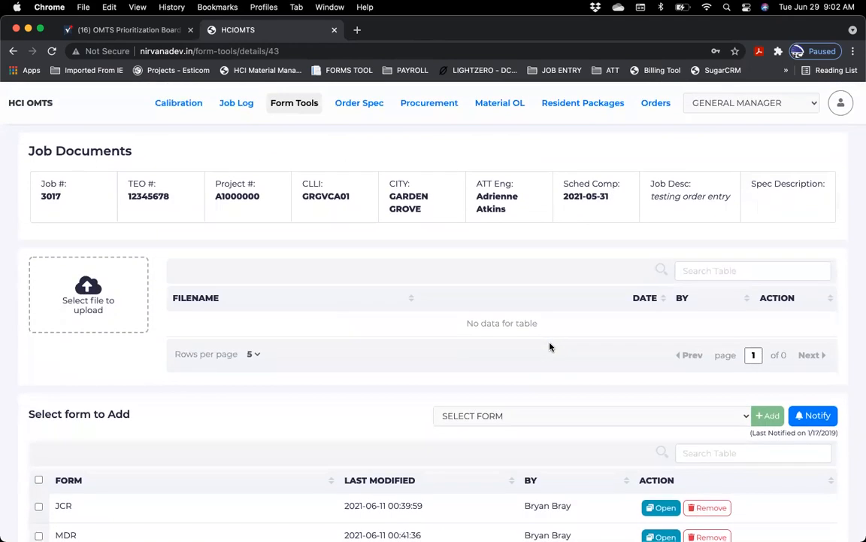
pyautogui.scroll(-8, 555, 325)
pyautogui.scroll(2, 555, 325)
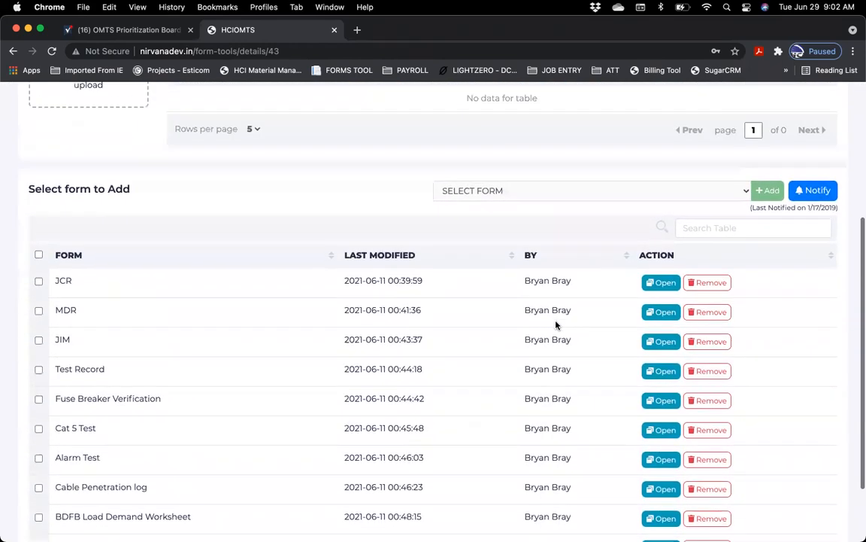
pyautogui.scroll(1, 556, 324)
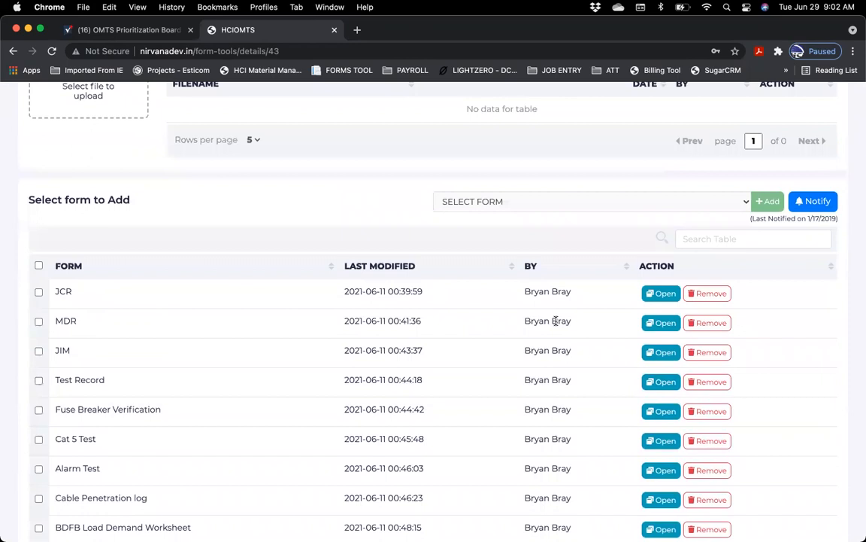